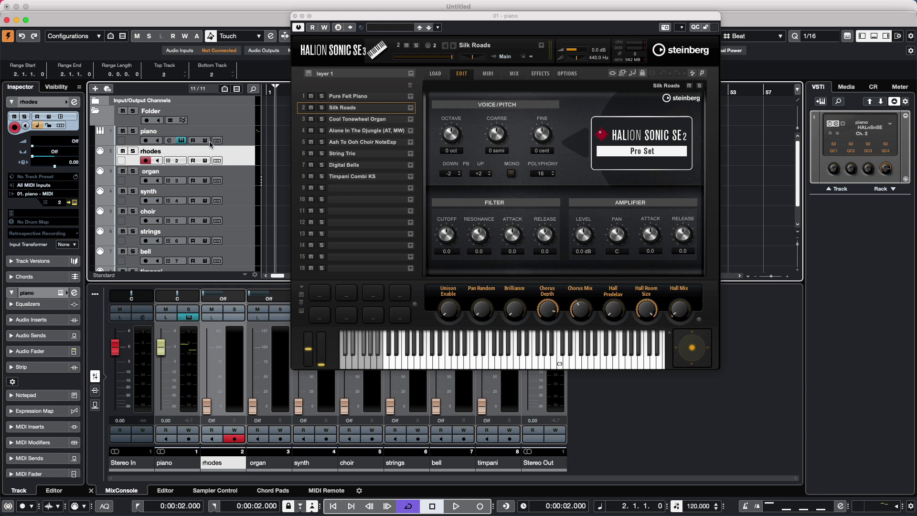
Audition each track's sound in turn, from the piano track down to Timpani Combi KS.
click(243, 140)
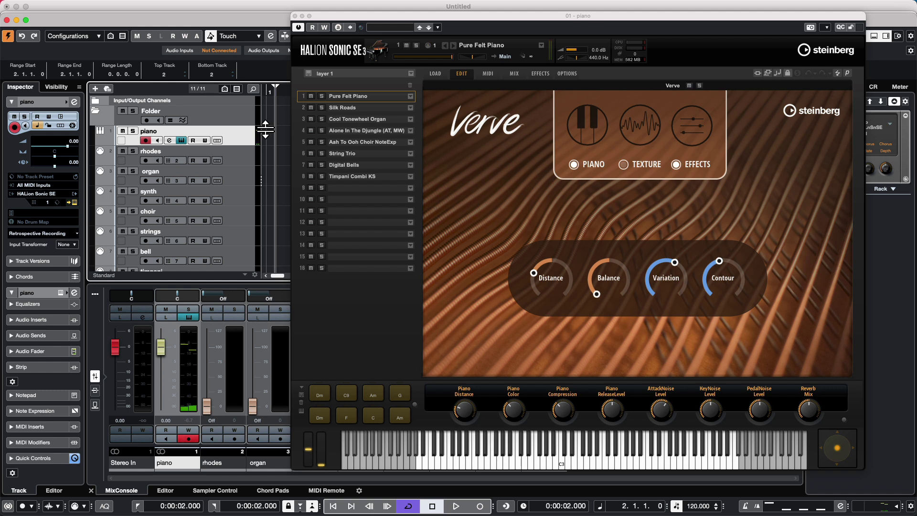
key(Down)
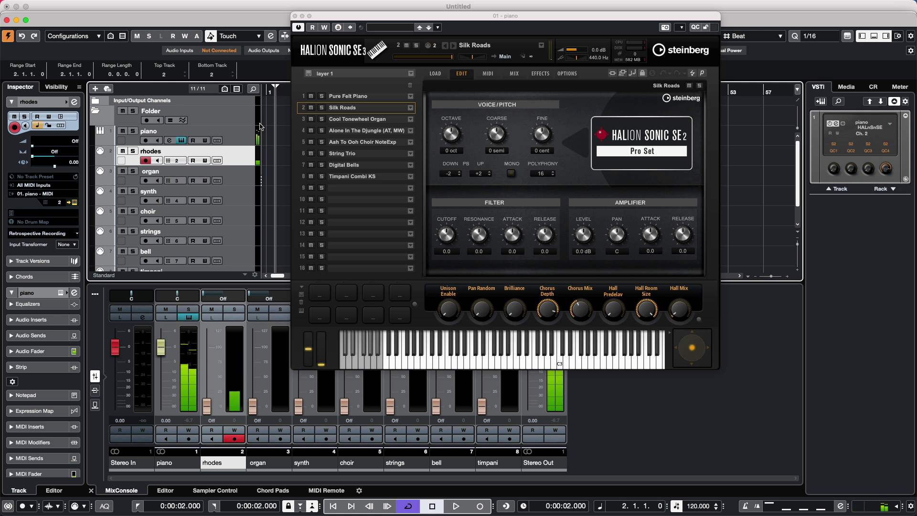
key(Down)
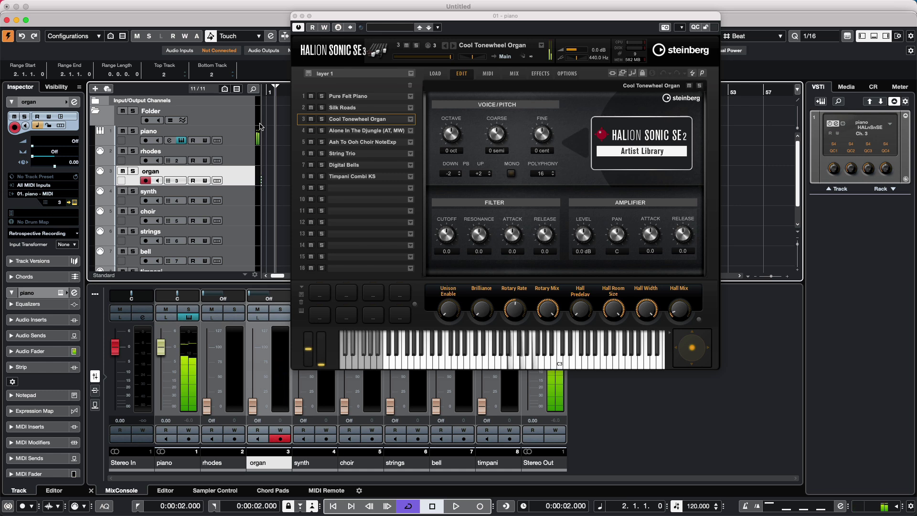
key(Down)
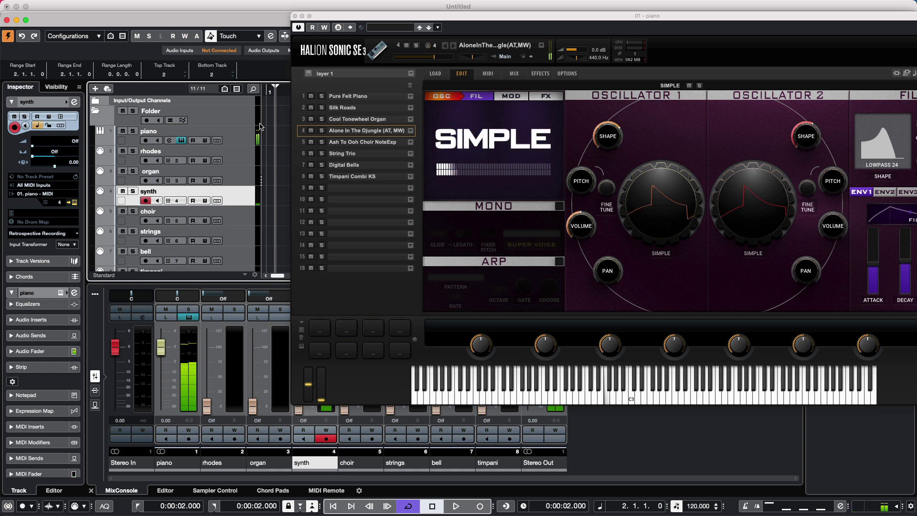
key(Down)
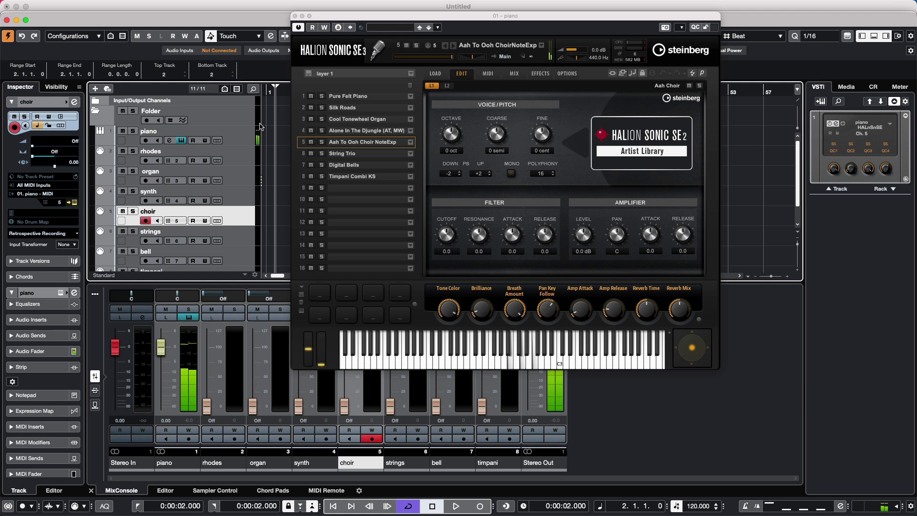
key(Down)
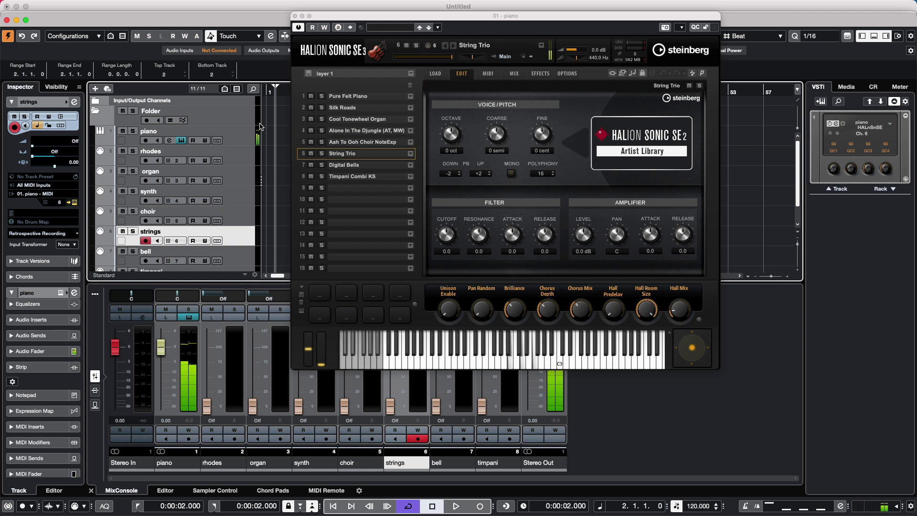
key(Down)
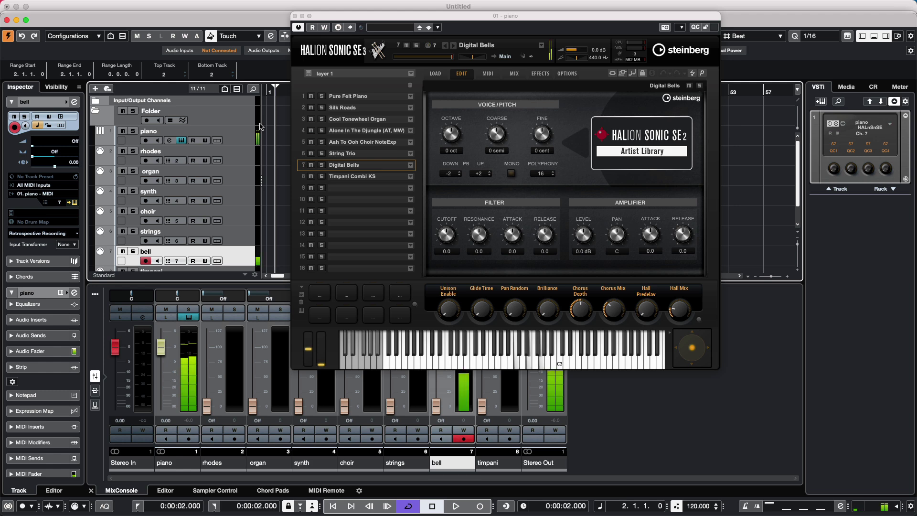
key(Down)
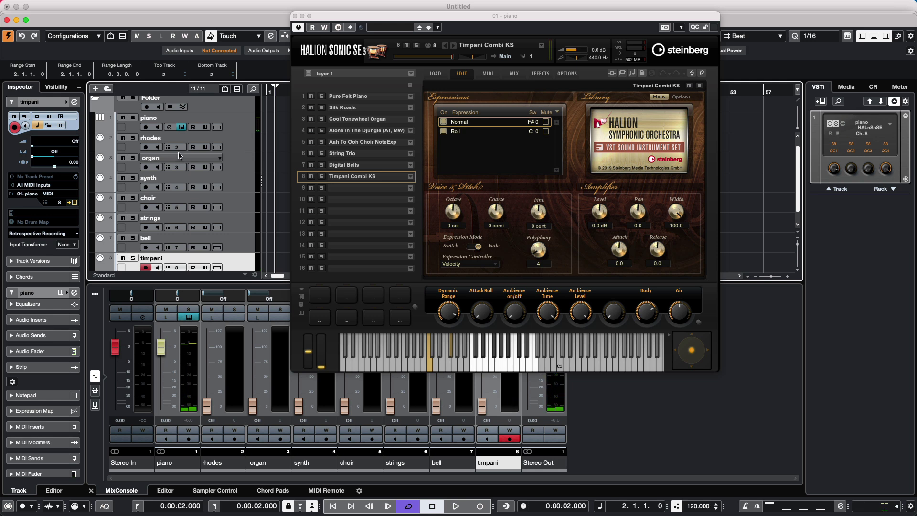
Record-arm the Folder track so all eight instrument tracks play together.
scroll(224, 147, up, 1)
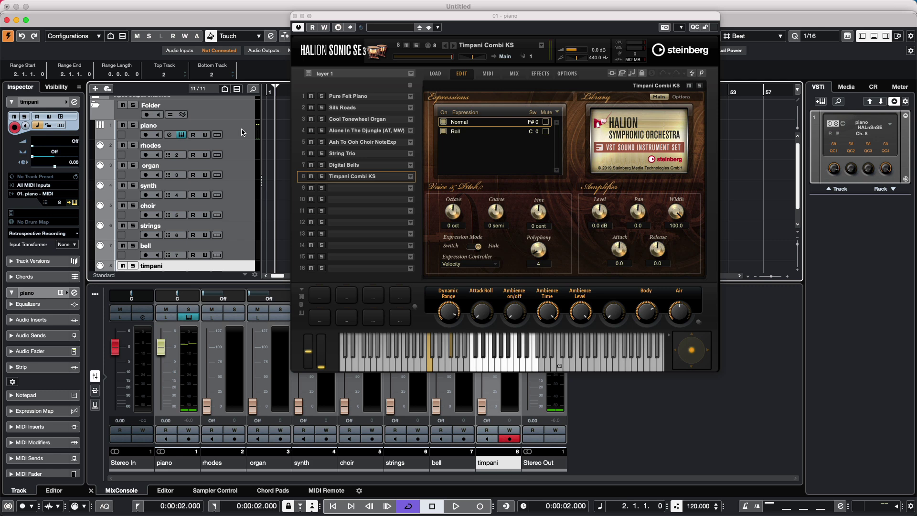
click(243, 132)
scroll(227, 215, down, 1)
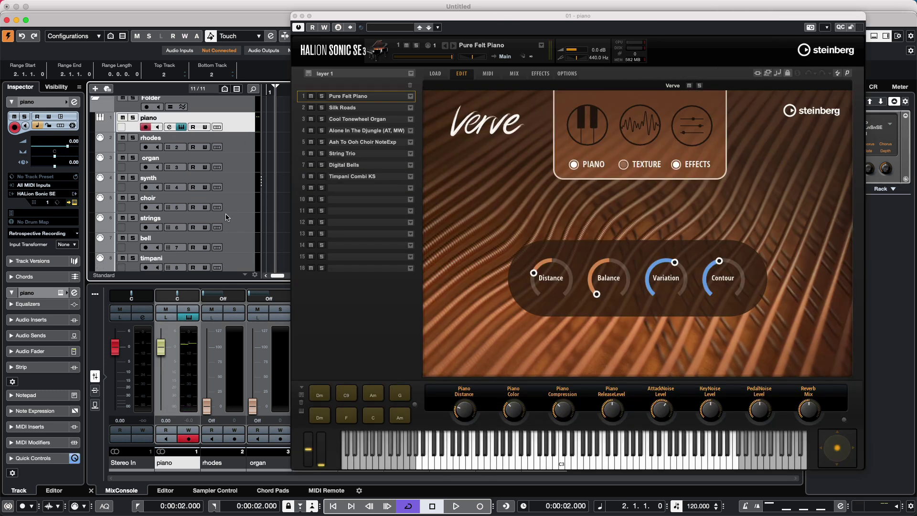
right_click(238, 268)
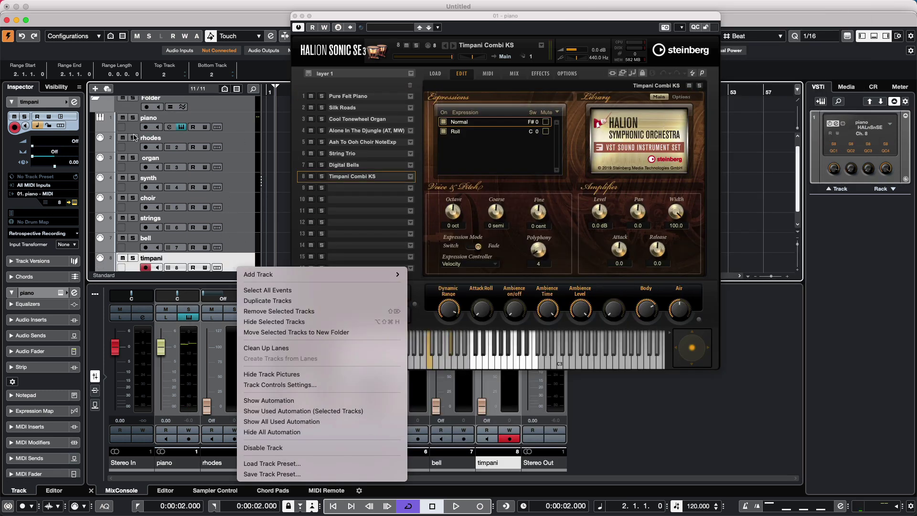
click(144, 108)
click(145, 108)
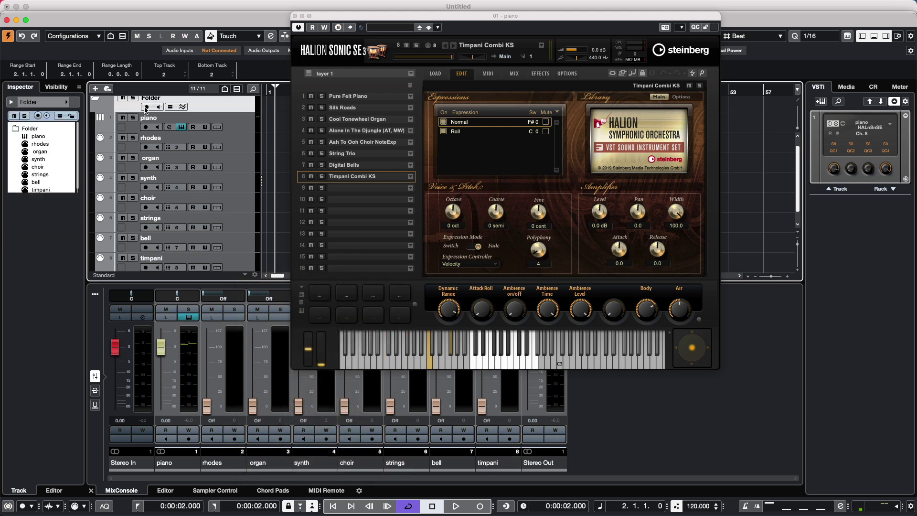
click(146, 107)
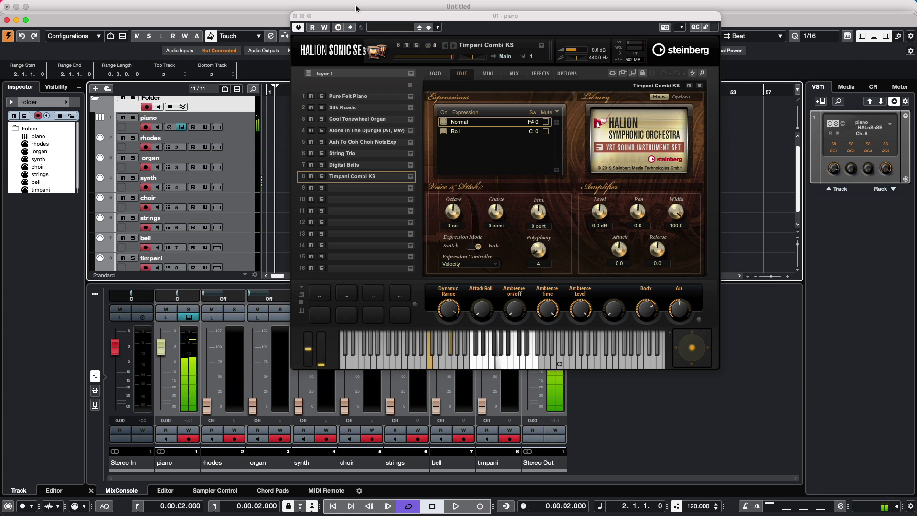
drag(359, 17, 465, 37)
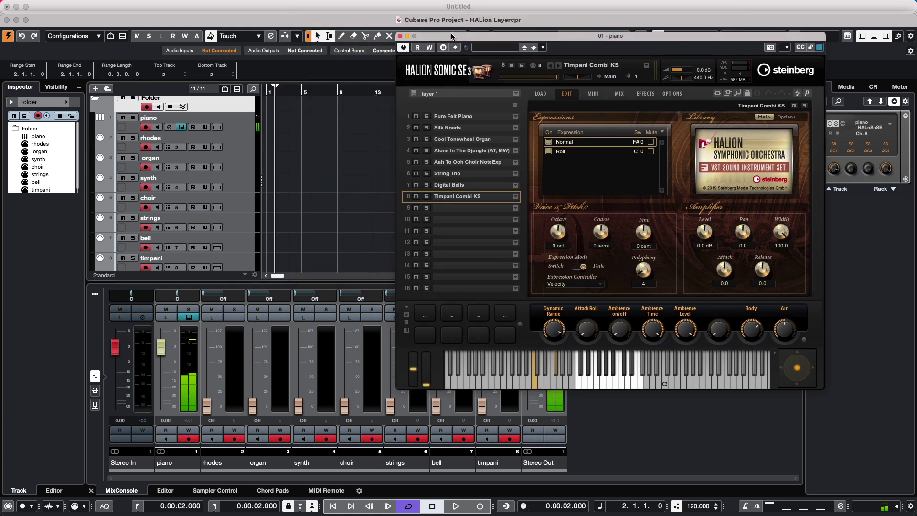
click(282, 94)
key(Home)
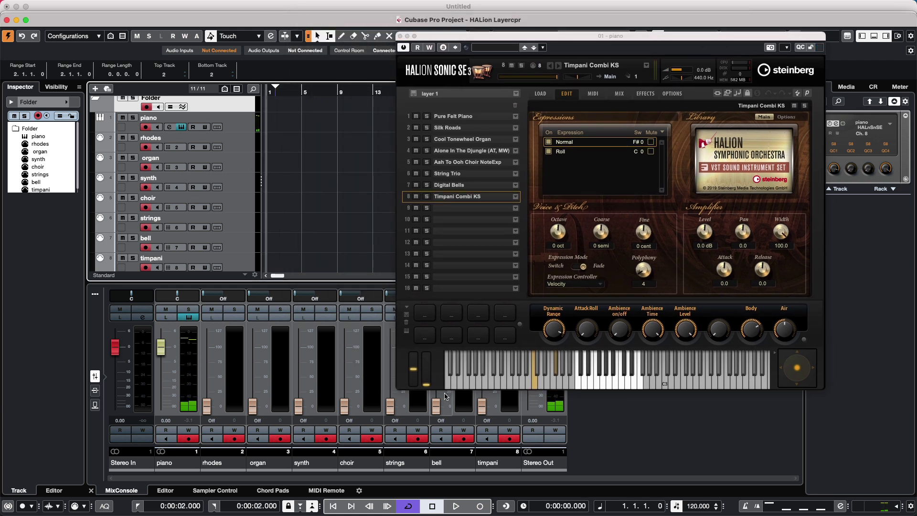
click(461, 506)
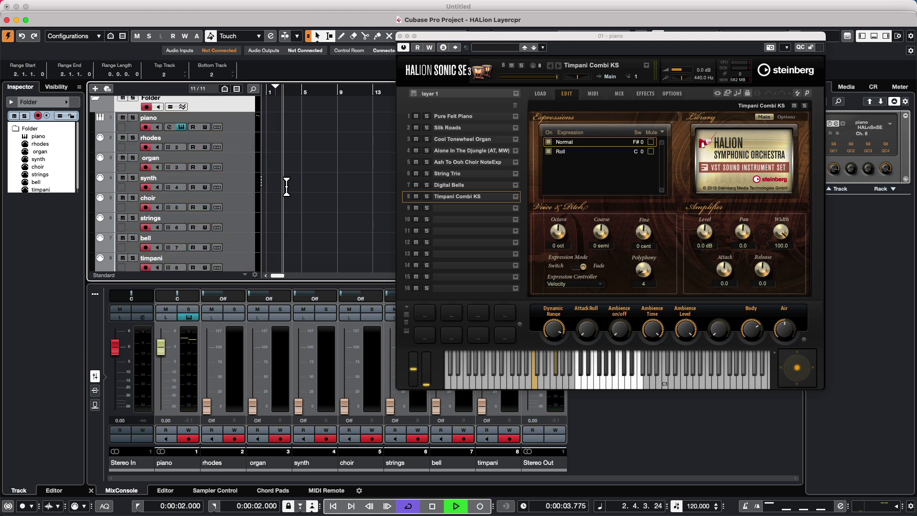
click(479, 506)
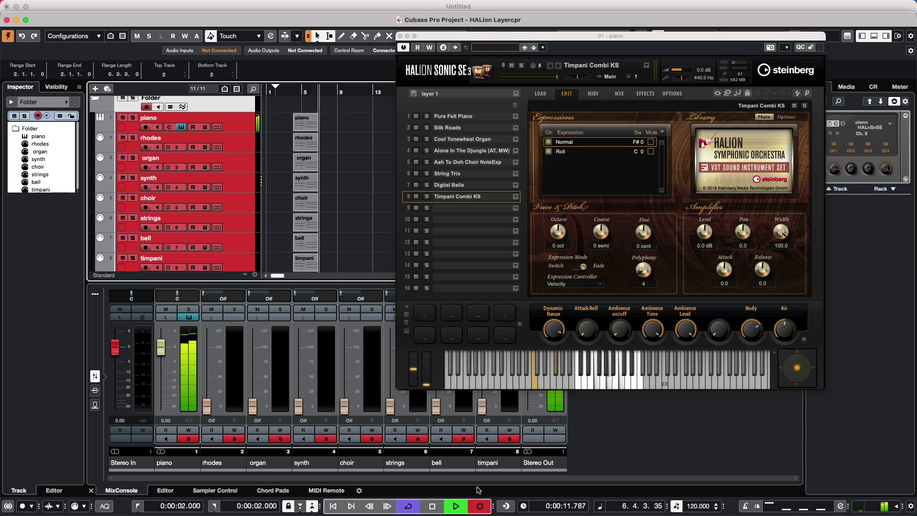
key(space)
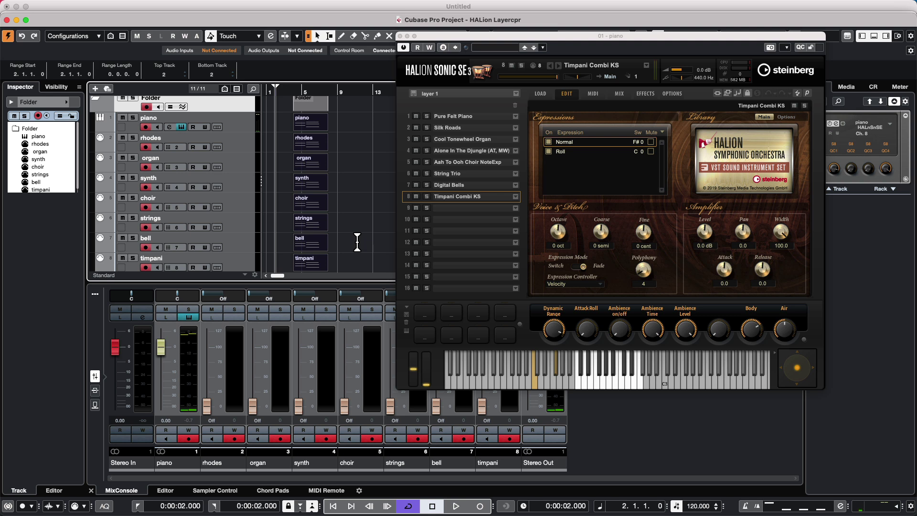
key(Delete)
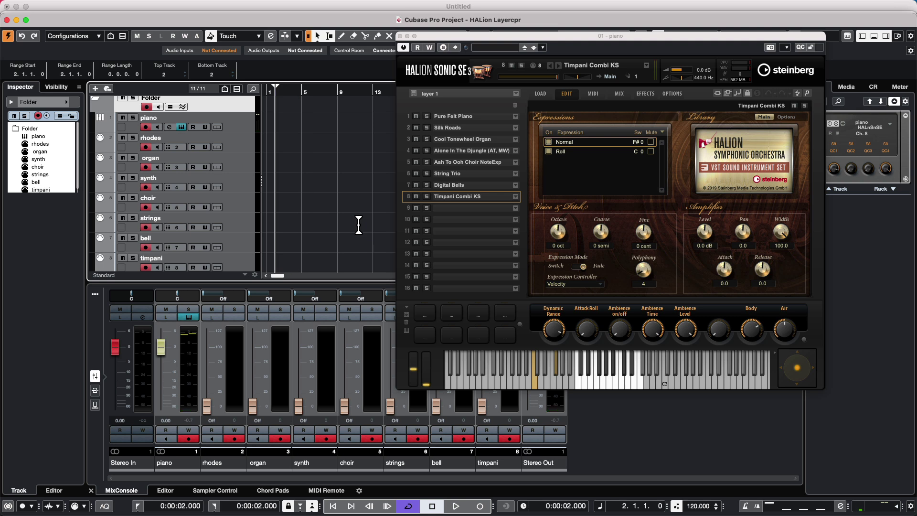
drag(485, 37, 424, 44)
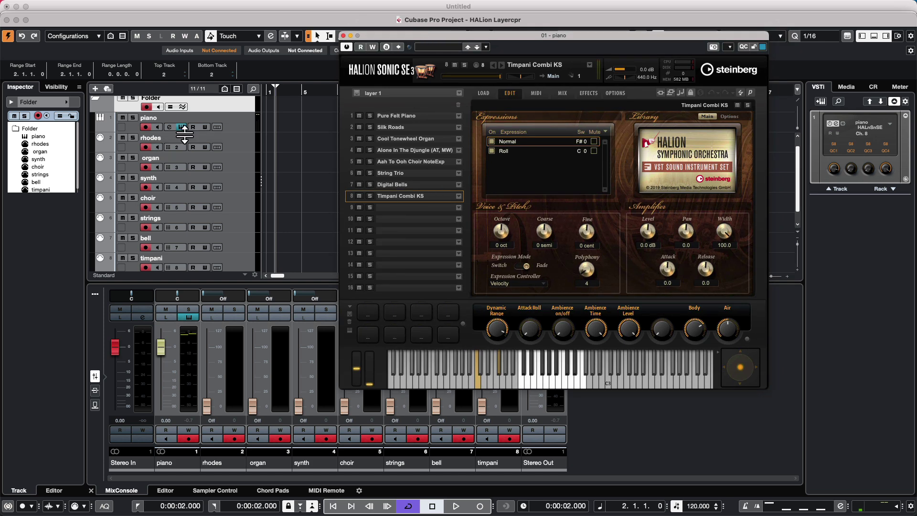
Disarm the folder, record-arm only the piano track, and show HALion's MIDI page.
click(145, 106)
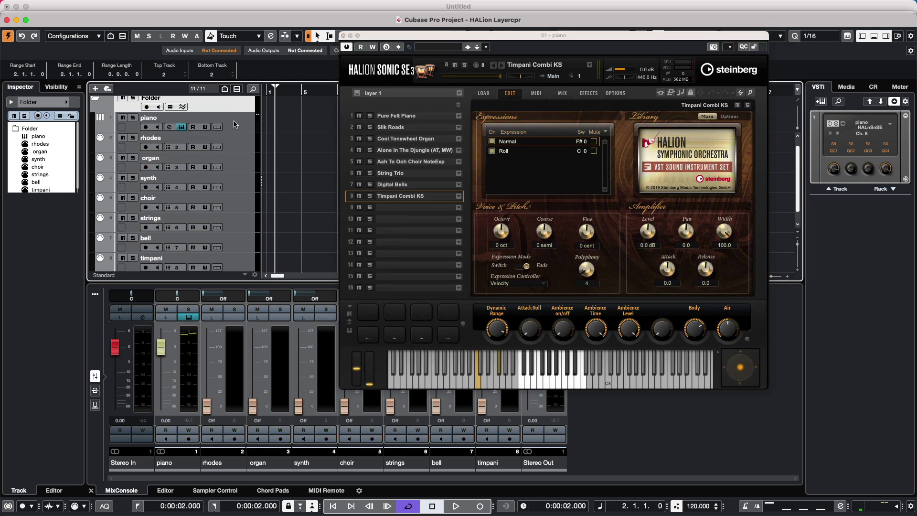
click(235, 124)
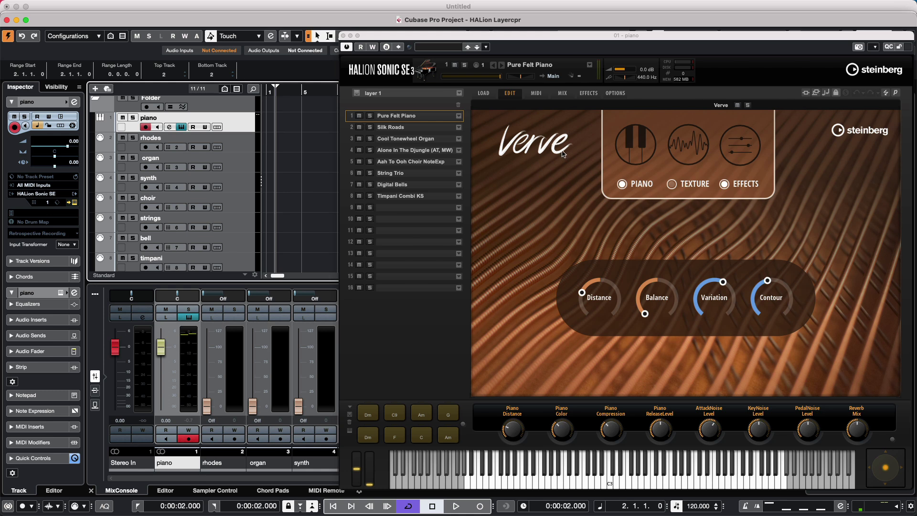
click(536, 94)
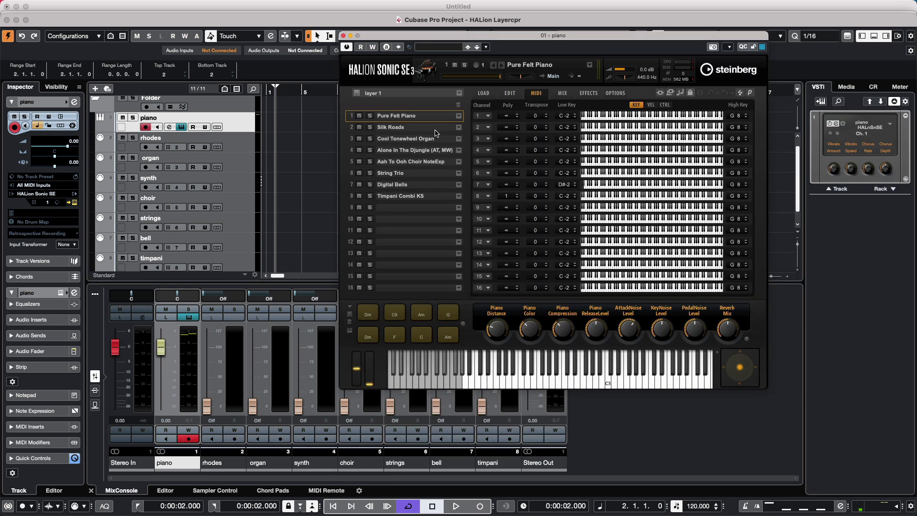
Set HALion slots 8 down to 5 to receive on MIDI channel 1.
click(488, 196)
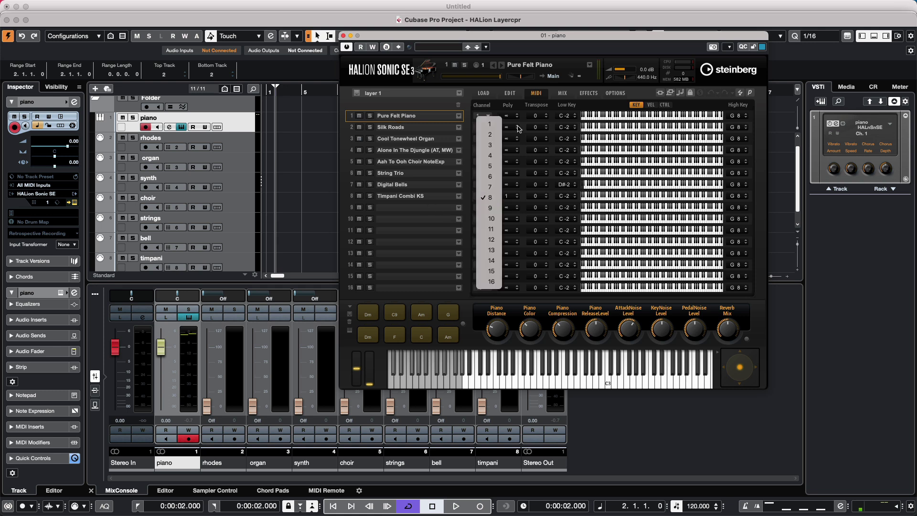
click(493, 126)
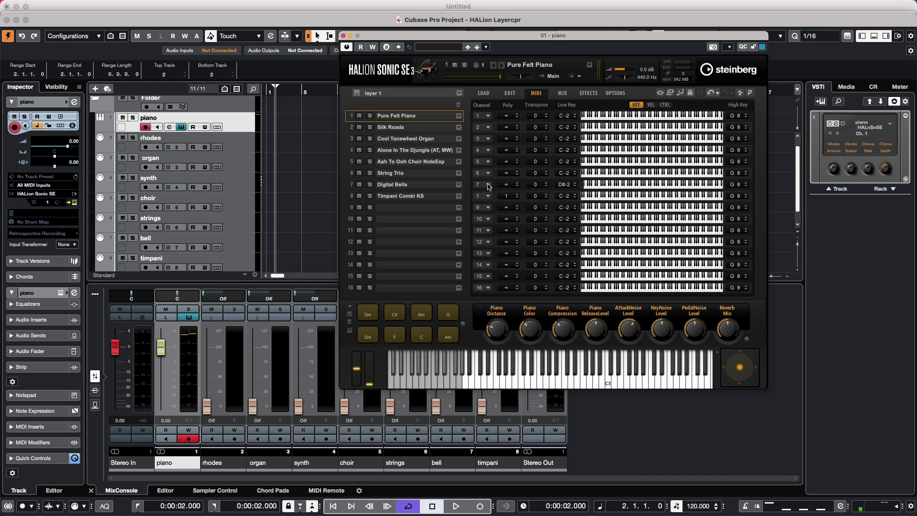
click(489, 186)
key(Escape)
click(488, 175)
click(494, 125)
click(488, 166)
key(Escape)
Set slots 4 down to 1 to receive on MIDI channel 1 as well.
click(488, 150)
click(493, 118)
click(487, 142)
click(485, 139)
click(488, 126)
click(487, 123)
click(488, 118)
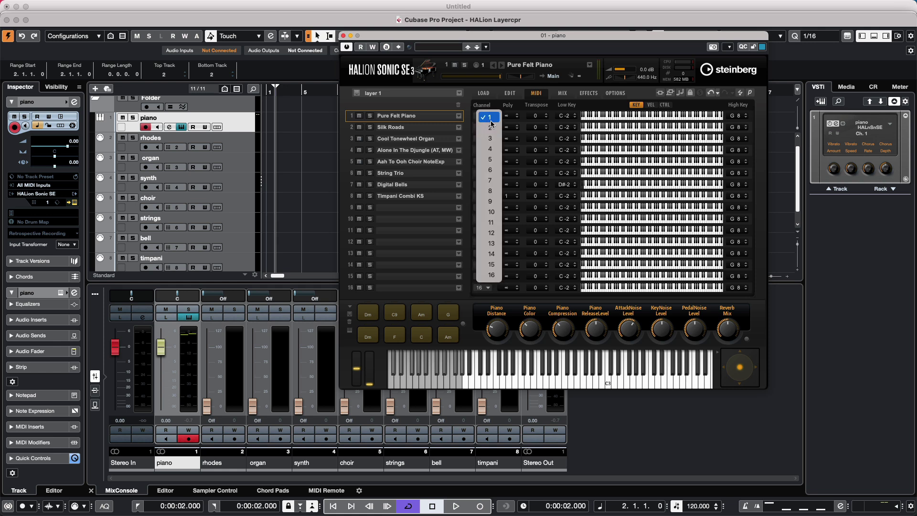
click(488, 127)
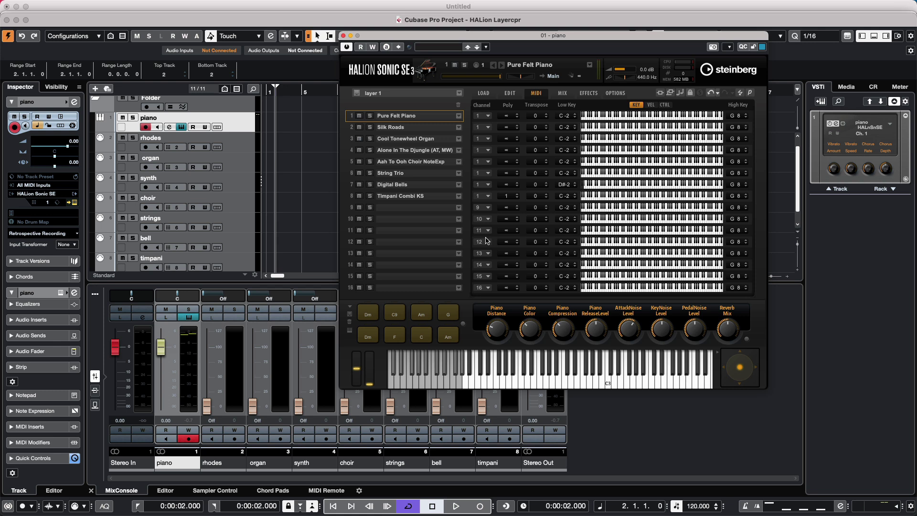
Limit slot 8, Timpani Combi KS, to a polyphony of 1.
double_click(506, 199)
text(1)
key(Return)
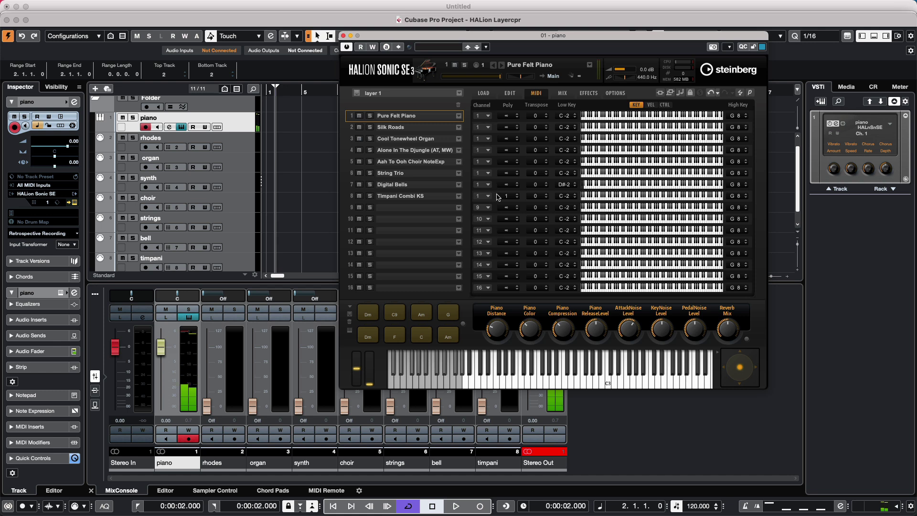
scroll(514, 201, down, 1)
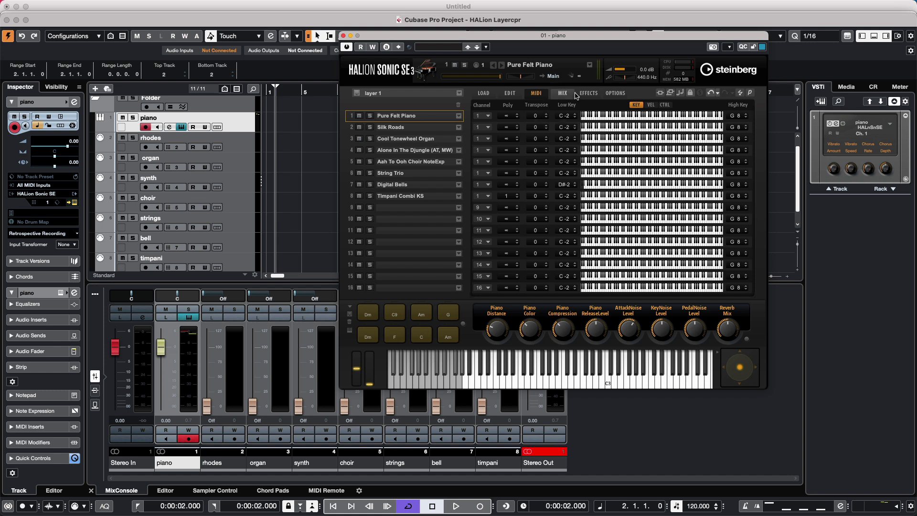
Solo Pure Felt Piano and Silk Roads, then raise Silk Roads' low velocity to 77.
click(371, 117)
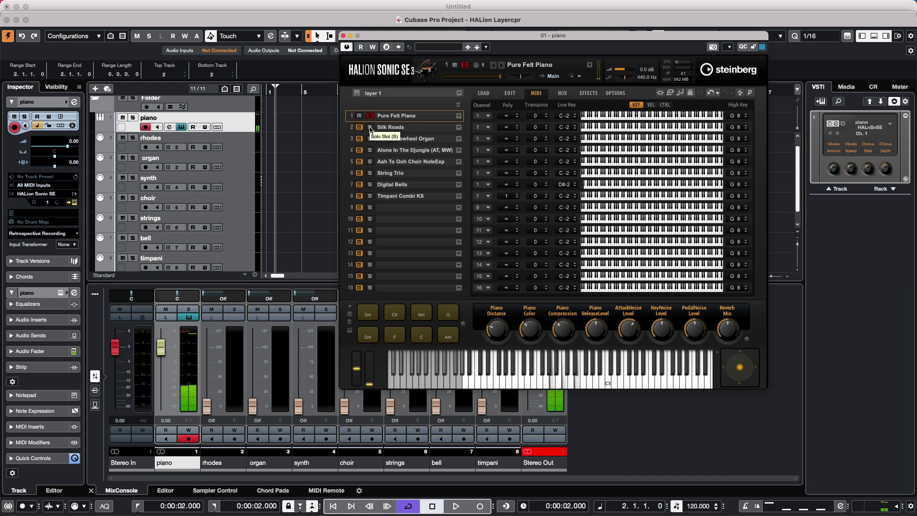
click(371, 128)
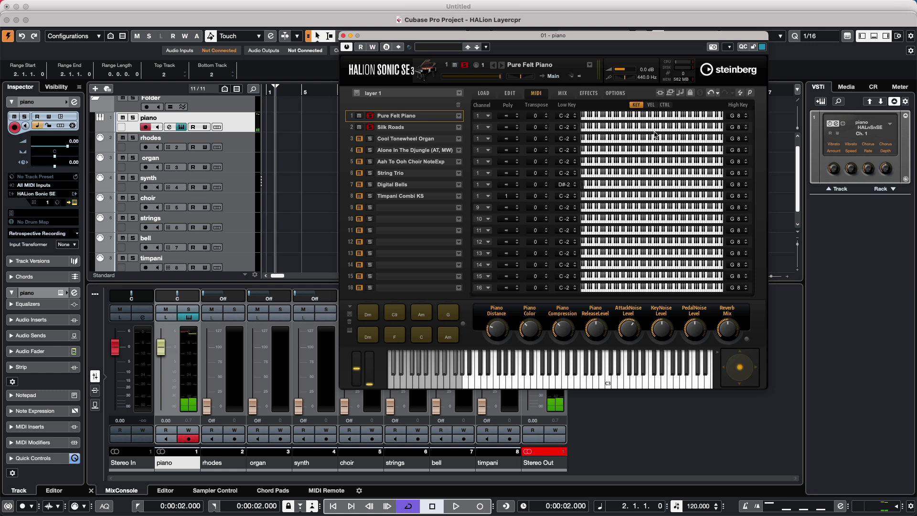
click(652, 106)
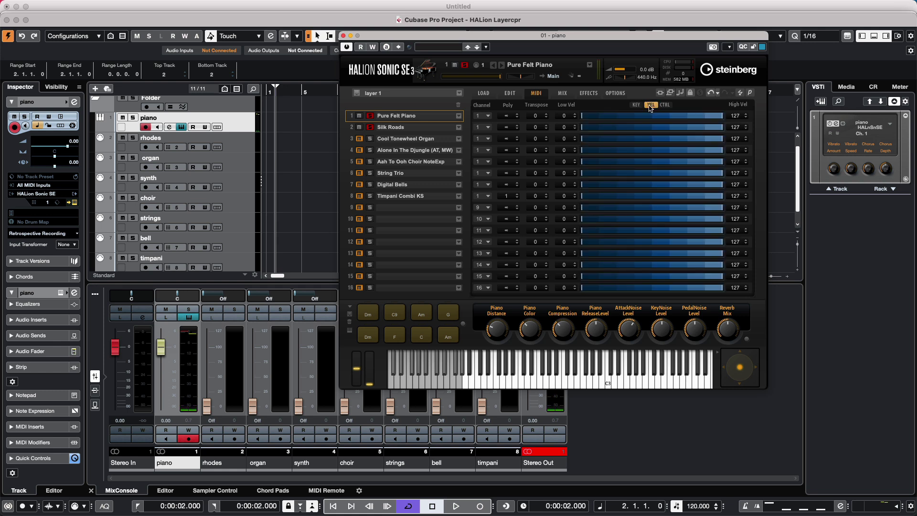
click(636, 105)
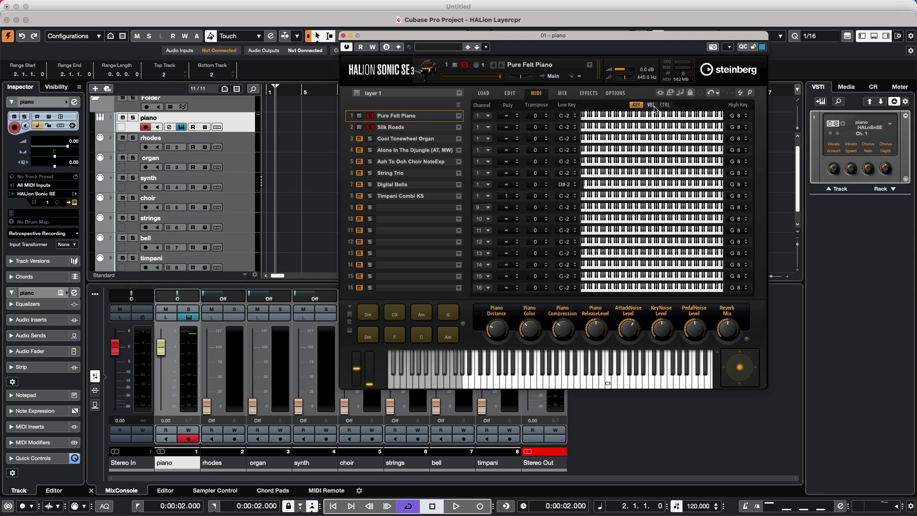
click(653, 106)
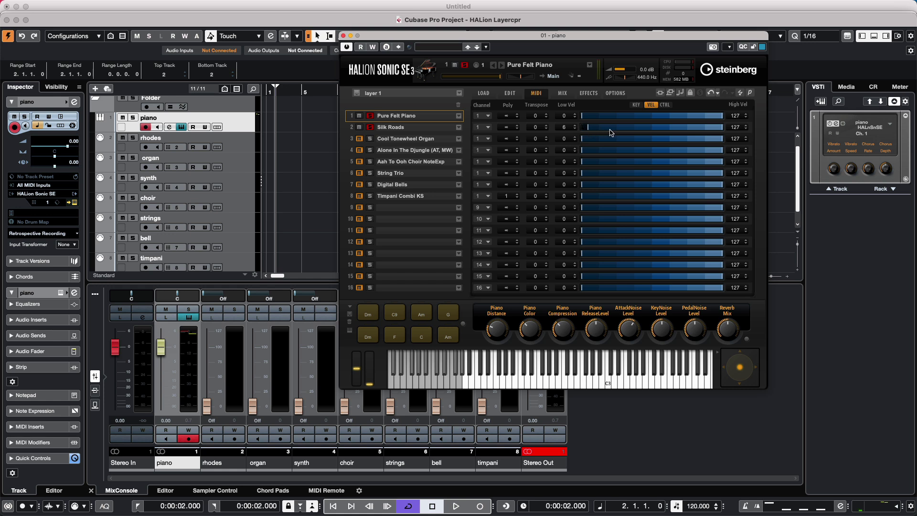
scroll(564, 131, up, 15)
scroll(565, 131, up, 6)
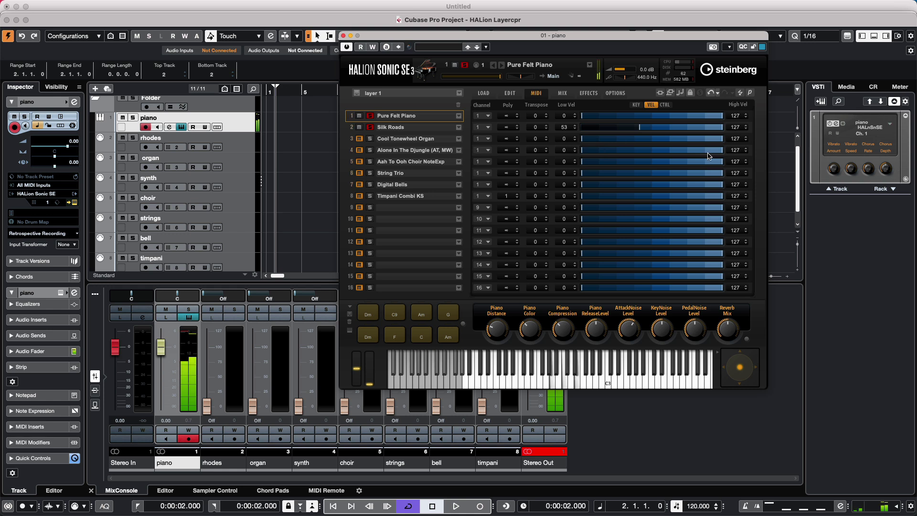
drag(639, 131, 668, 131)
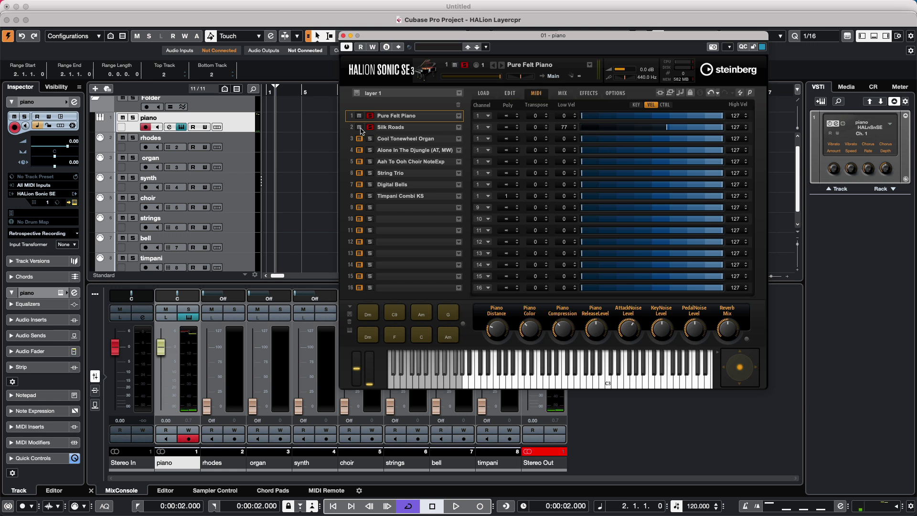
Add Cool Tonewheel Organ to the solos and transpose it up 12 semitones.
click(371, 139)
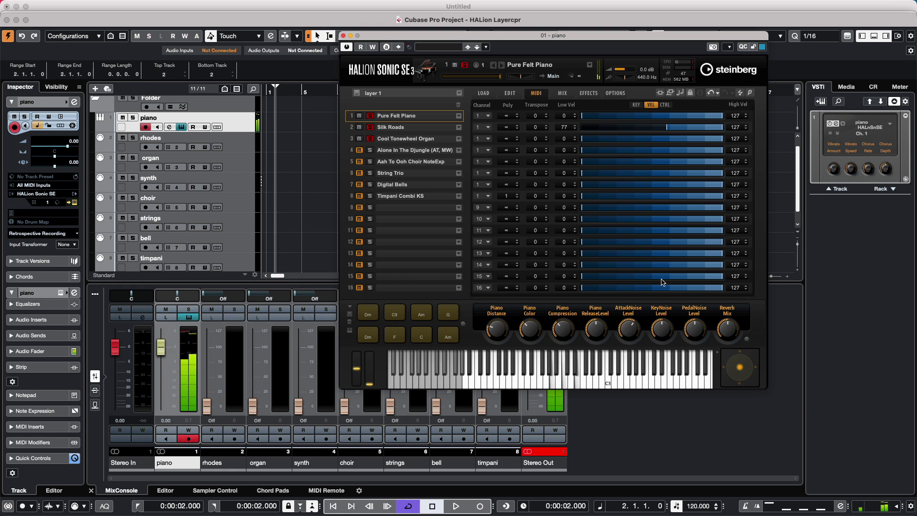
click(546, 137)
scroll(548, 140, up, 6)
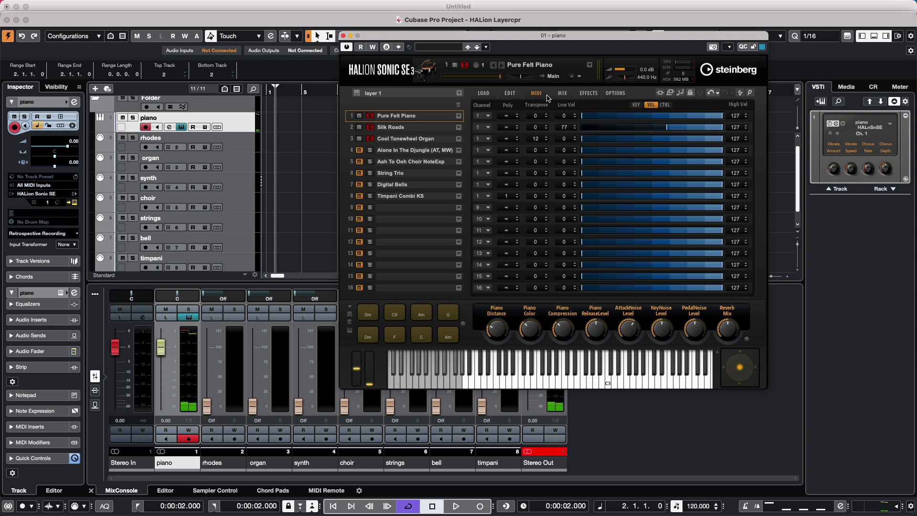
On the MIX page, turn Pure Felt Piano's level down below 0 dB.
click(561, 93)
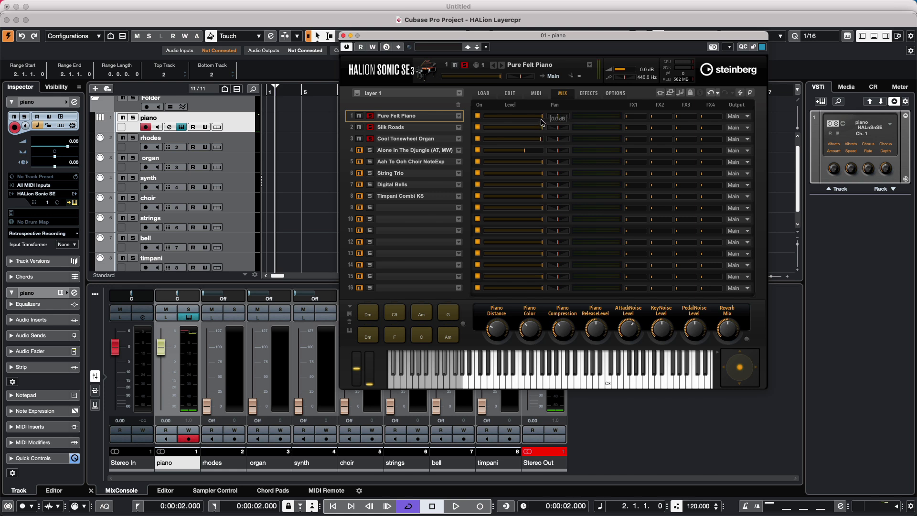
mouse_move(542, 118)
mouse_move(541, 118)
mouse_down()
mouse_move(484, 134)
mouse_move(543, 132)
mouse_move(525, 118)
mouse_move(539, 119)
mouse_up()
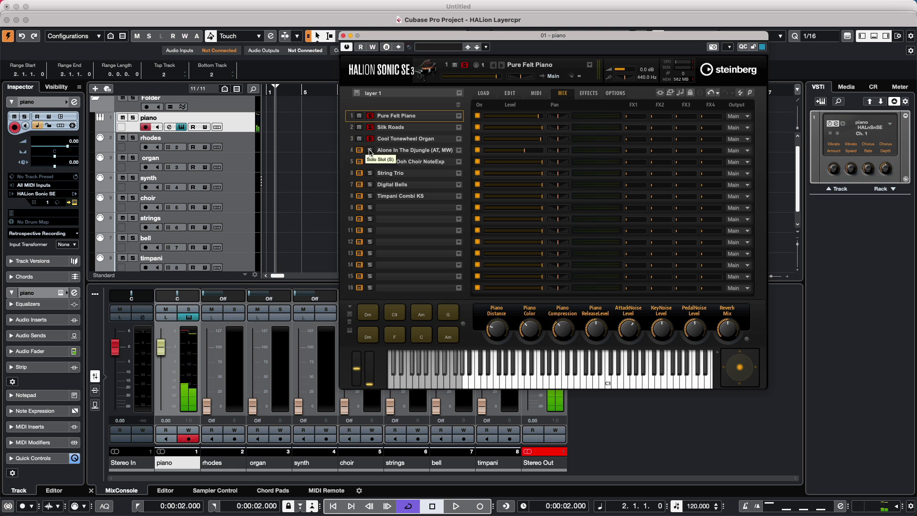
Back on the MIDI page, solo Alone In The Djungle and transpose it up 24 semitones.
click(536, 93)
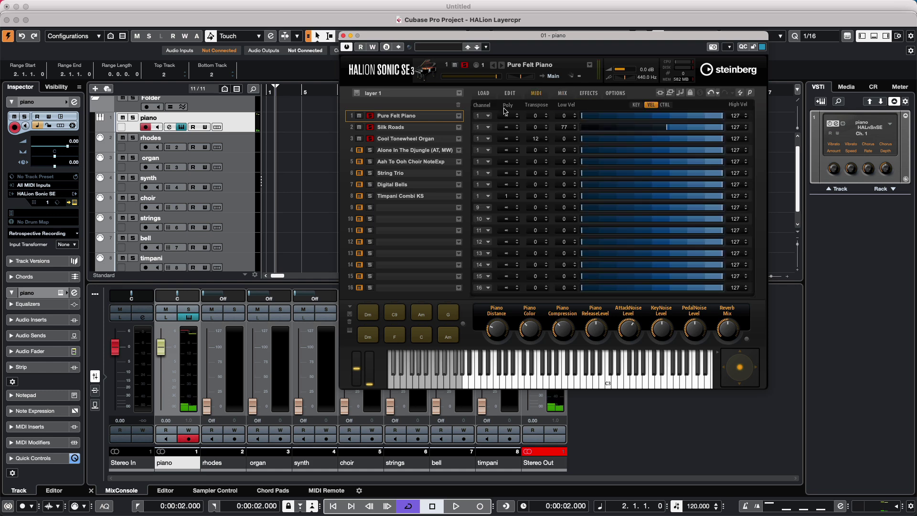
click(370, 150)
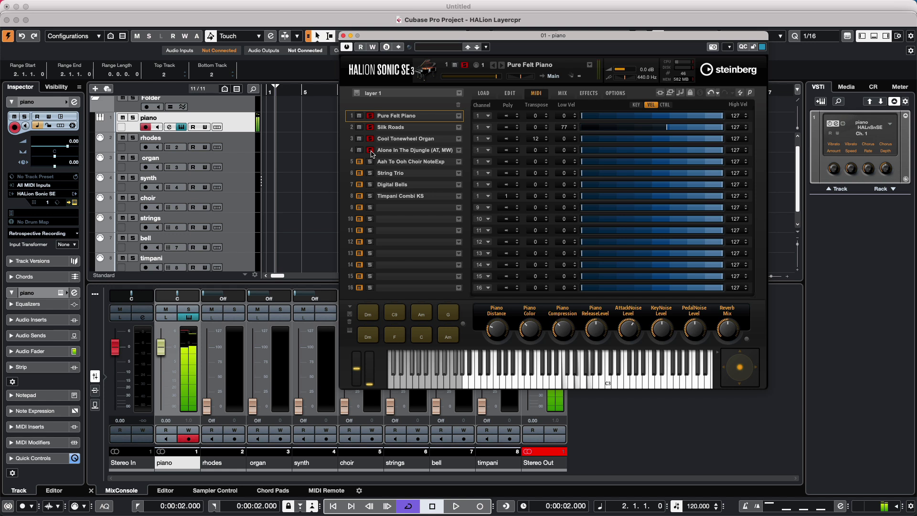
scroll(547, 152, up, 3)
scroll(547, 153, up, 4)
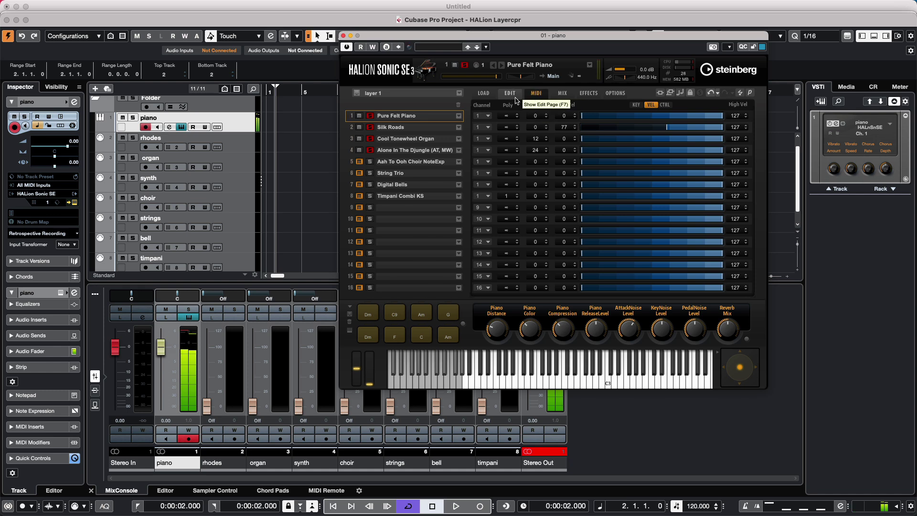
On the MIX page, lower Alone In The Djungle's level to about -11.2 dB.
click(563, 93)
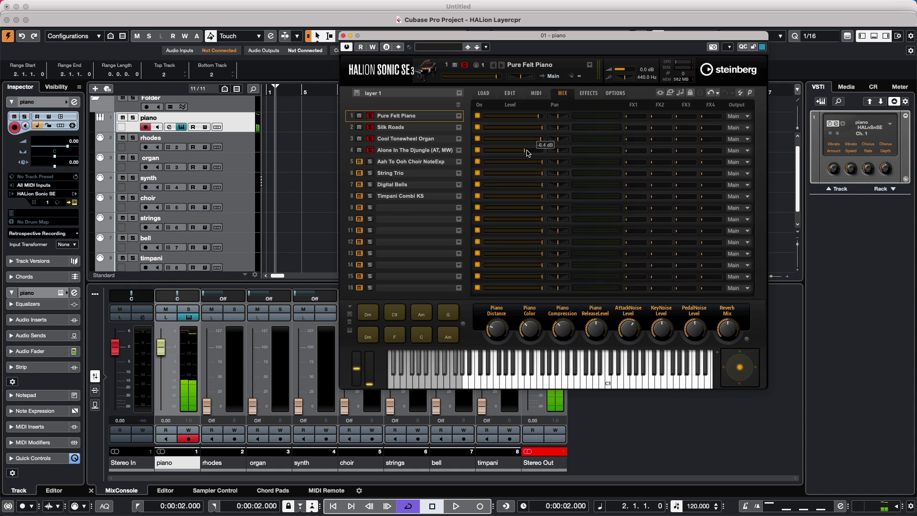
mouse_move(527, 152)
mouse_down()
mouse_move(500, 155)
mouse_move(513, 151)
mouse_up()
Unsolo the Djungle, organ, Silk Roads and piano layers on the MIDI page.
click(536, 94)
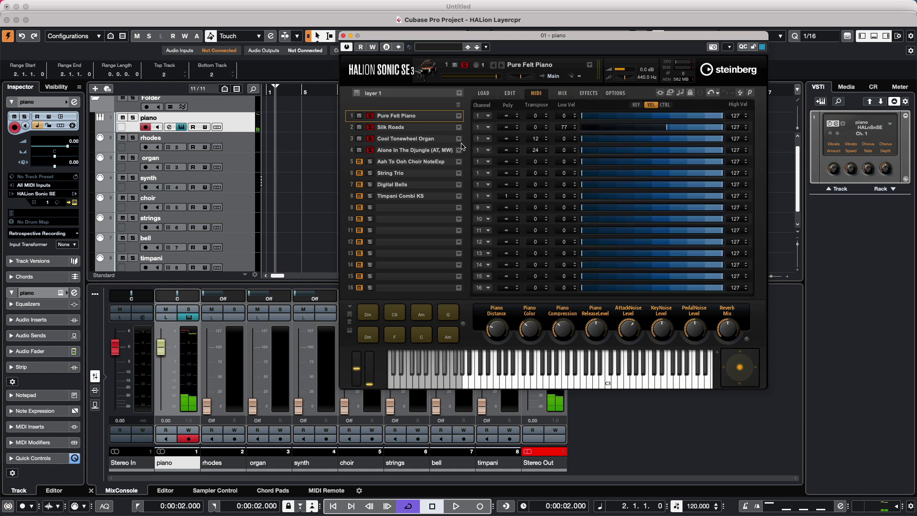
click(370, 150)
click(370, 139)
click(370, 127)
click(369, 115)
Solo Ash To Ooh Choir NoteExp, transpose it up 12, and show key ranges.
click(370, 162)
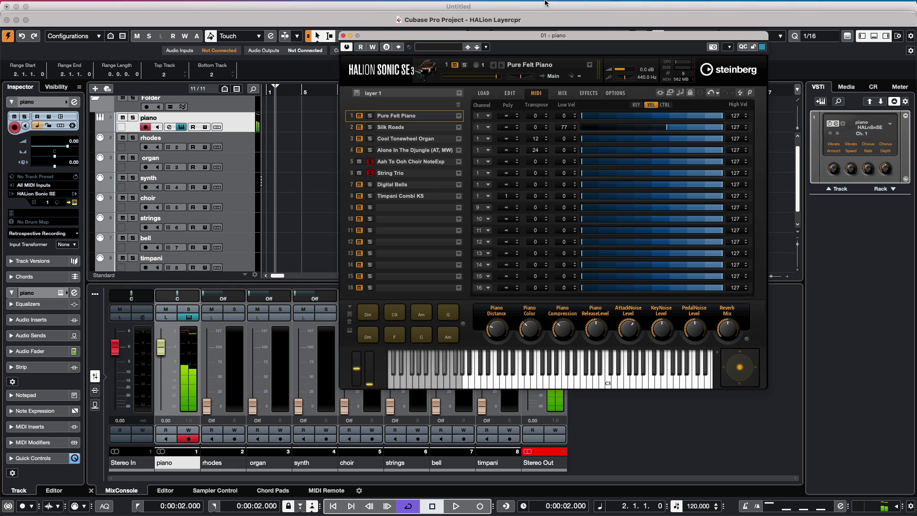
scroll(547, 163, up, 9)
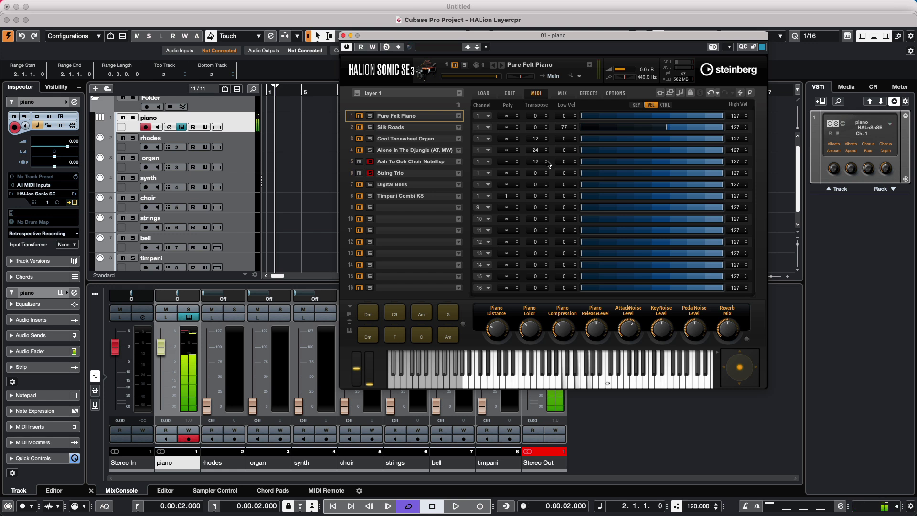
click(637, 105)
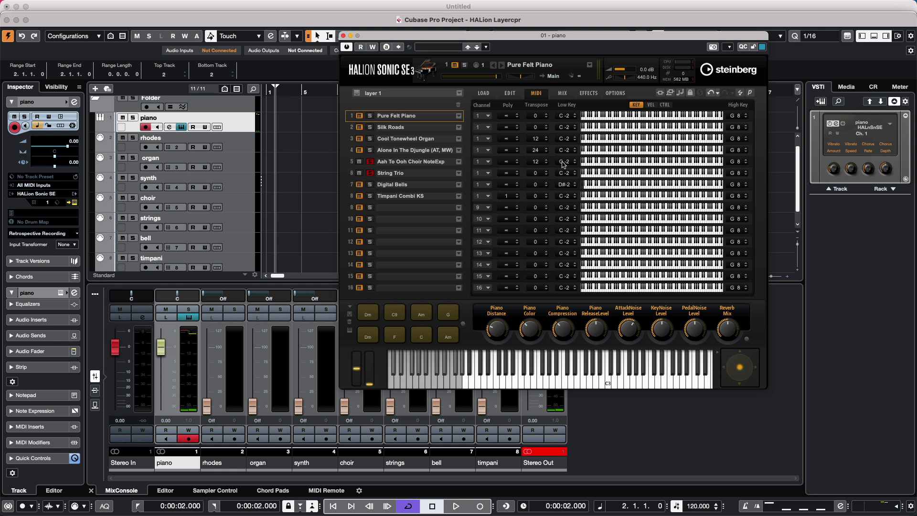
Raise the choir layer's lowest key to A#1 and lower String Trio's highest key to A#2.
drag(565, 165, 631, 163)
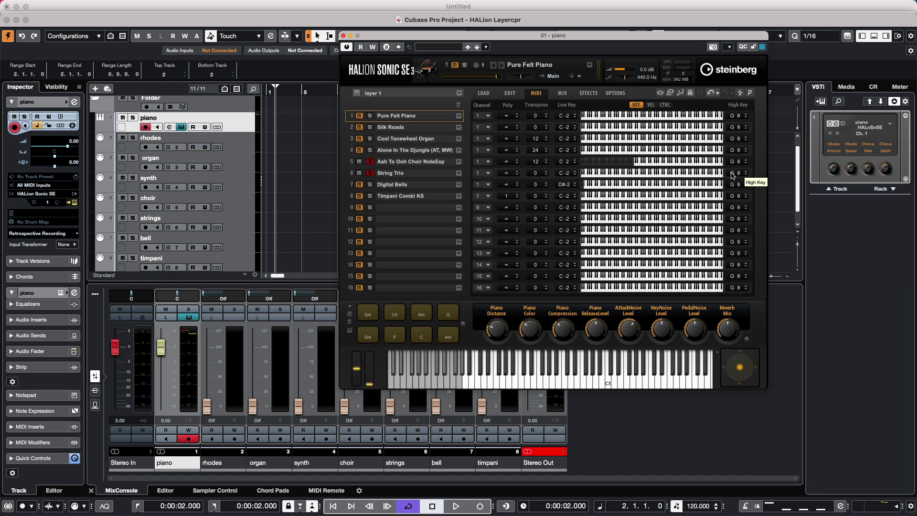
drag(738, 176, 735, 175)
drag(717, 175, 634, 175)
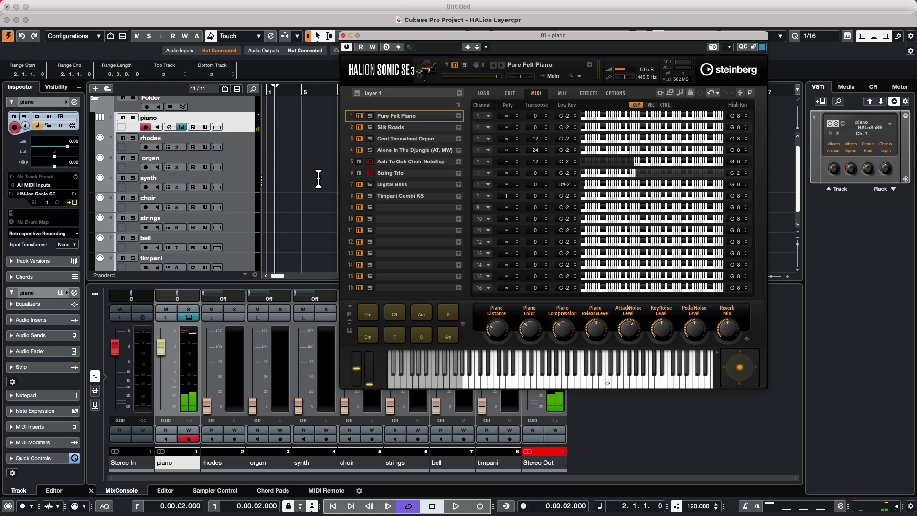
Solo Digital Bells in slot 7 and transpose it up 12 semitones.
click(370, 184)
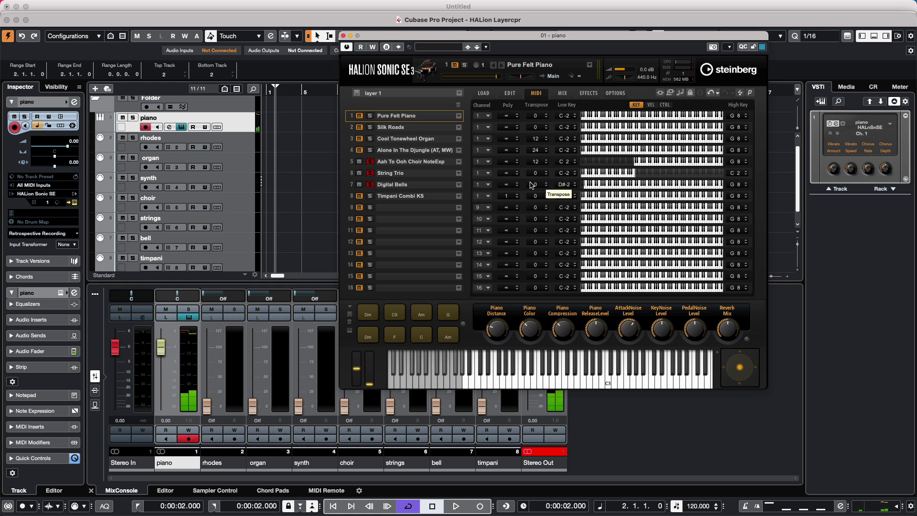
scroll(549, 186, up, 2)
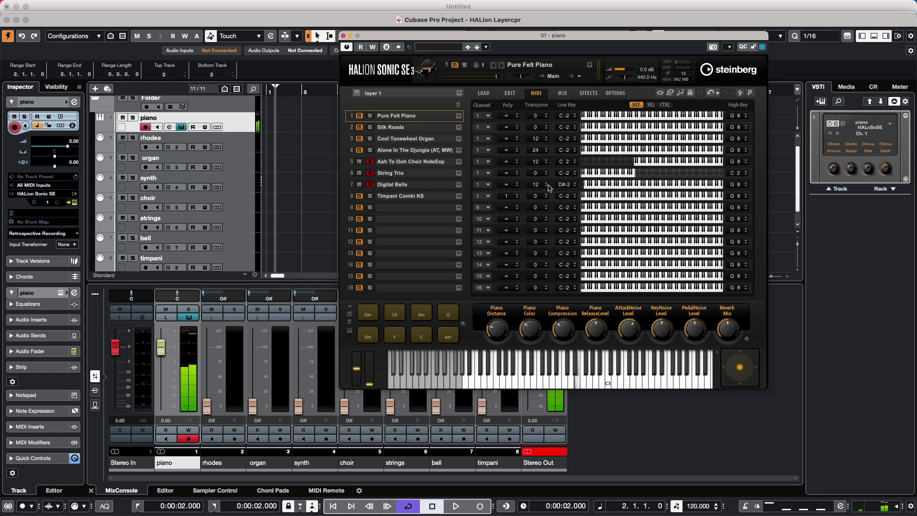
Solo slots 4, 3, 2, 1 and 8, from Alone In The Djungle to Timpani Combi KS.
click(370, 150)
click(370, 139)
click(370, 127)
click(370, 116)
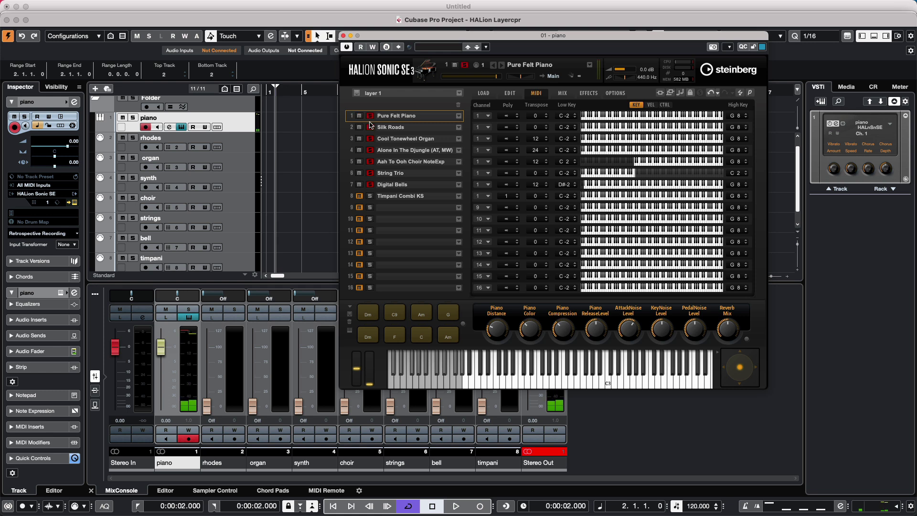
click(370, 196)
On the MIX page, raise Digital Bells' FX2 send to about -2.3 dB.
click(590, 94)
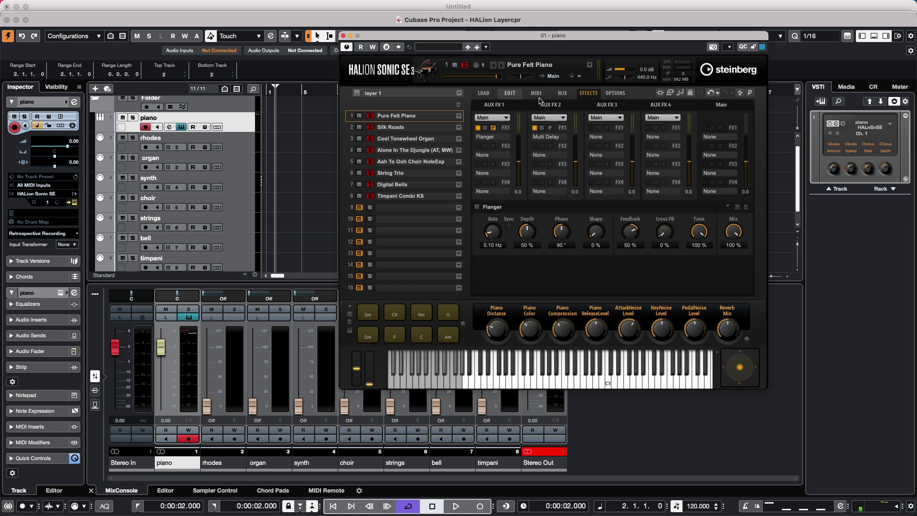
click(563, 94)
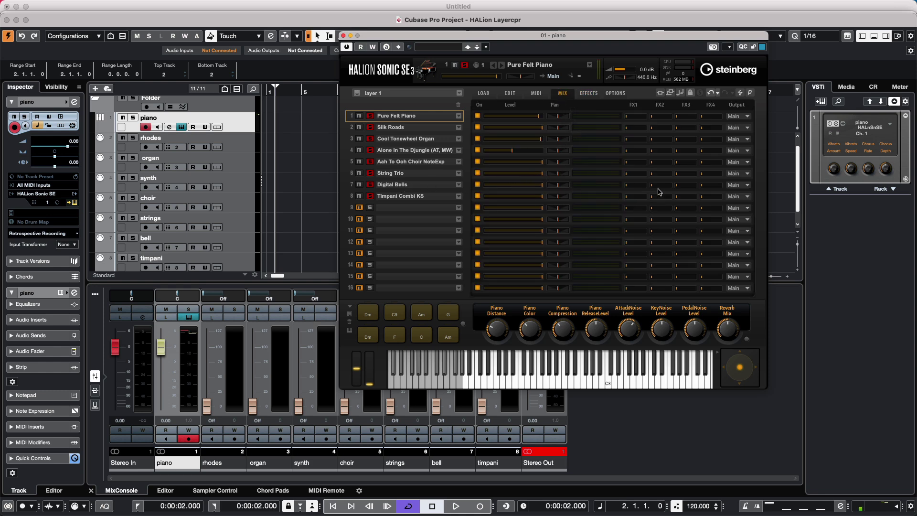
mouse_move(653, 187)
drag(653, 188, 664, 189)
Route Silk Roads, Cool Tonewheel Organ and the fourth layer to Out 2, Out 3 and Out 4.
click(536, 93)
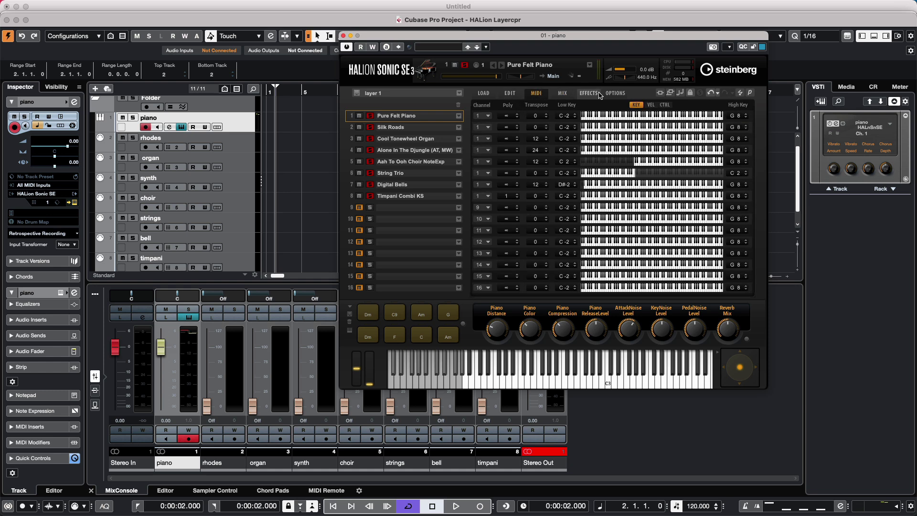
click(564, 93)
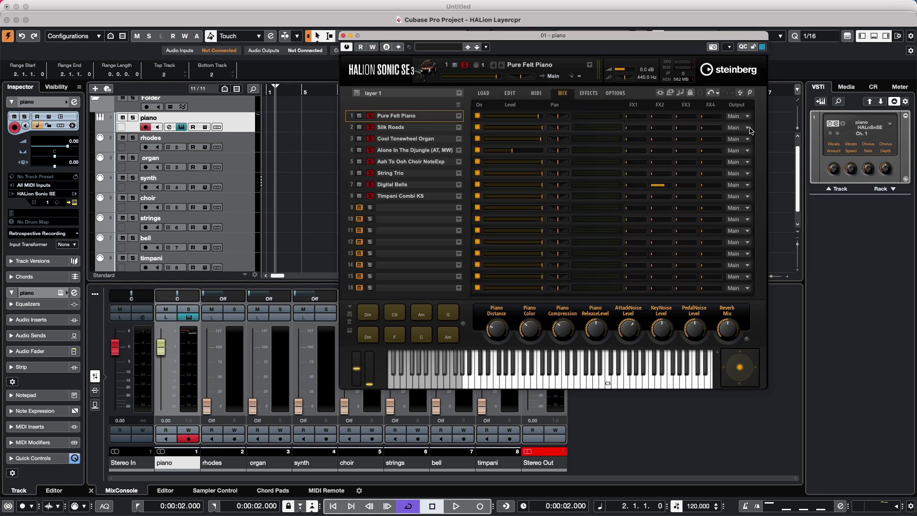
click(748, 129)
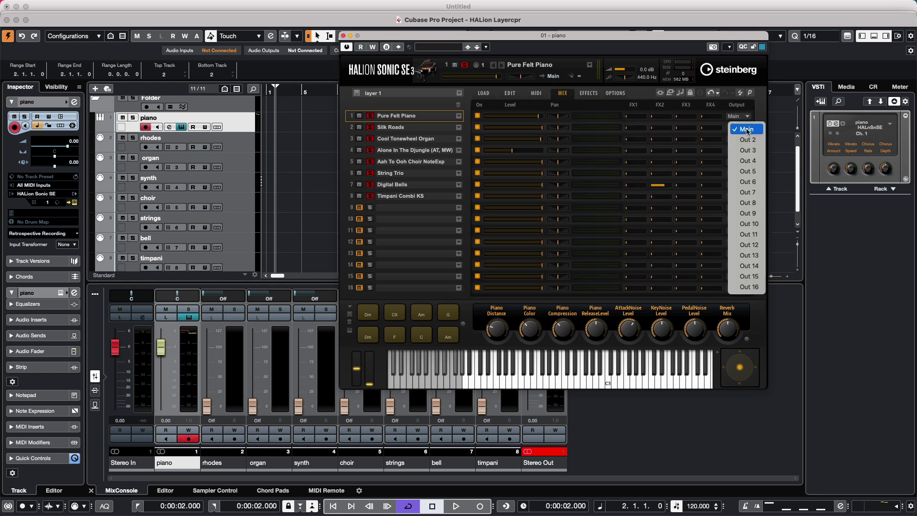
click(749, 140)
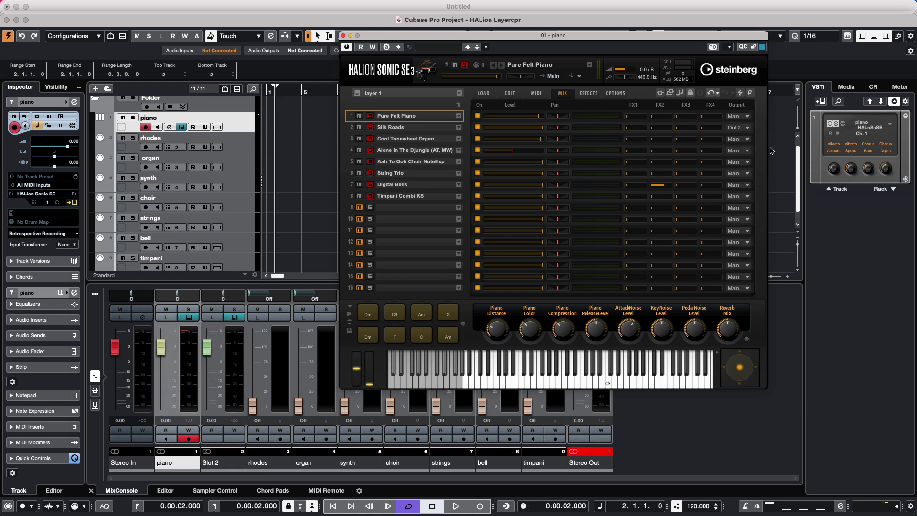
click(749, 140)
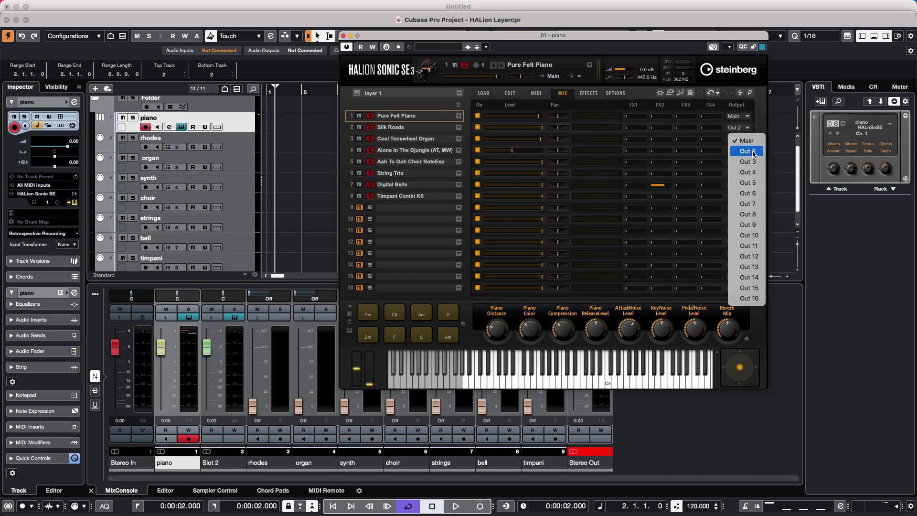
click(752, 164)
click(748, 150)
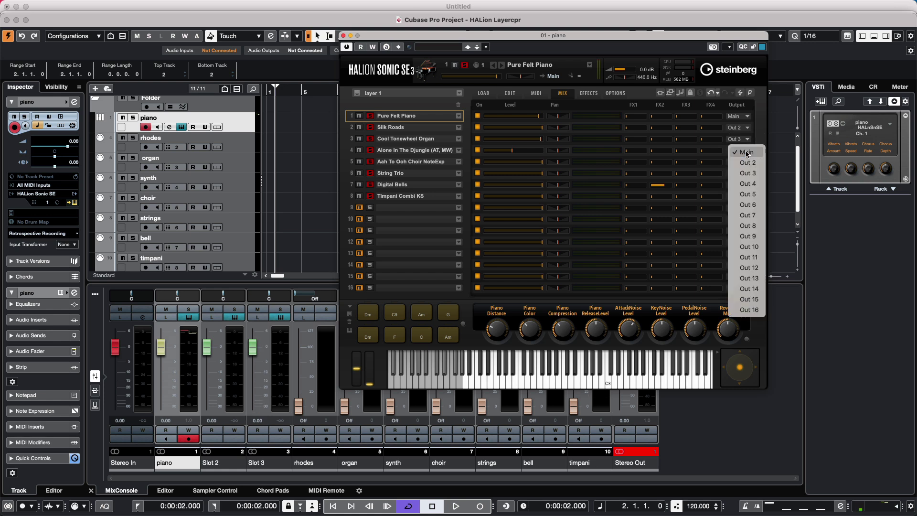
click(752, 184)
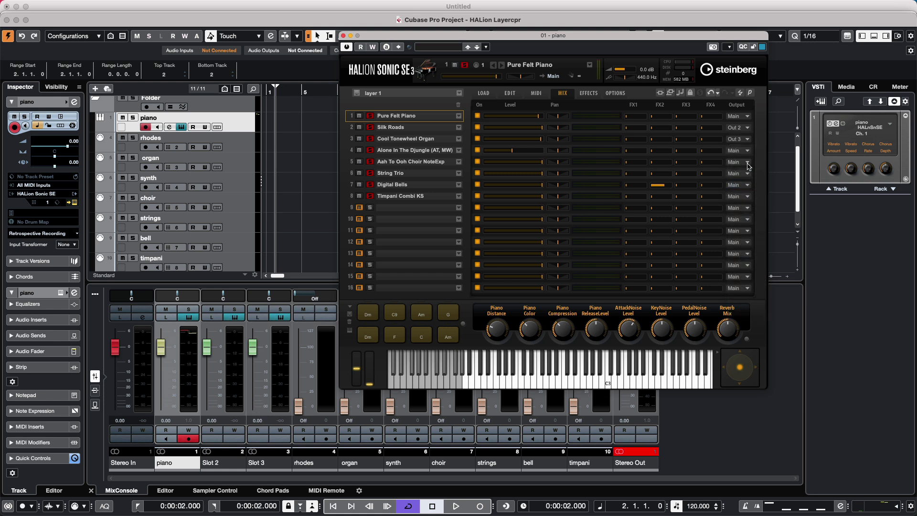
Route the choir, String Trio, Digital Bells and Timpani Combi KS layers to Out 5 through Out 8.
click(748, 162)
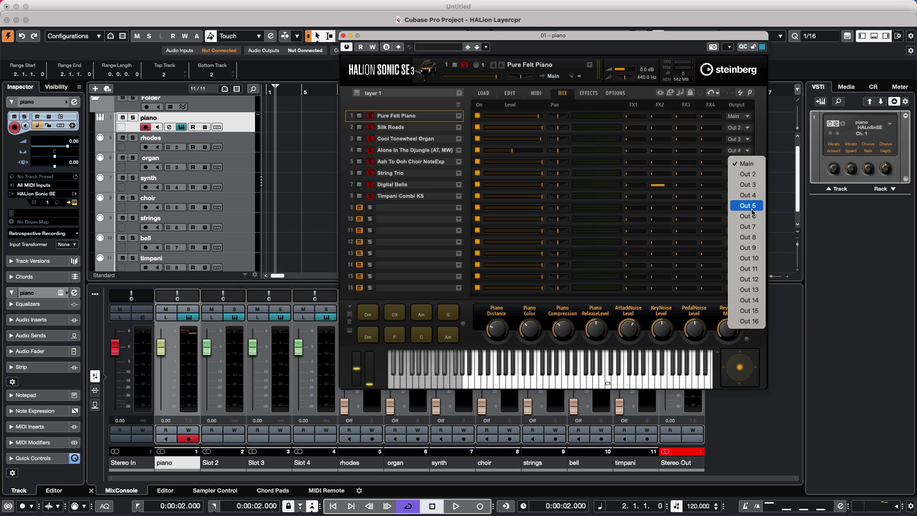
click(752, 207)
click(748, 173)
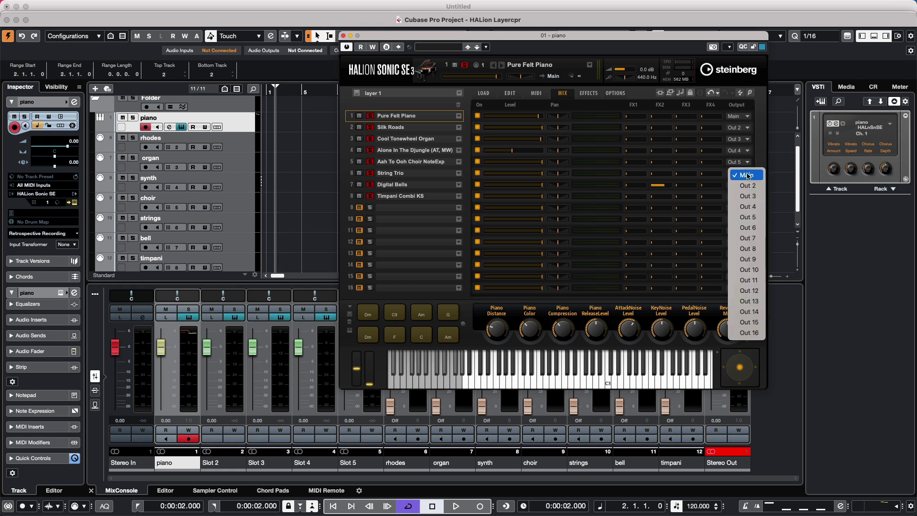
click(757, 228)
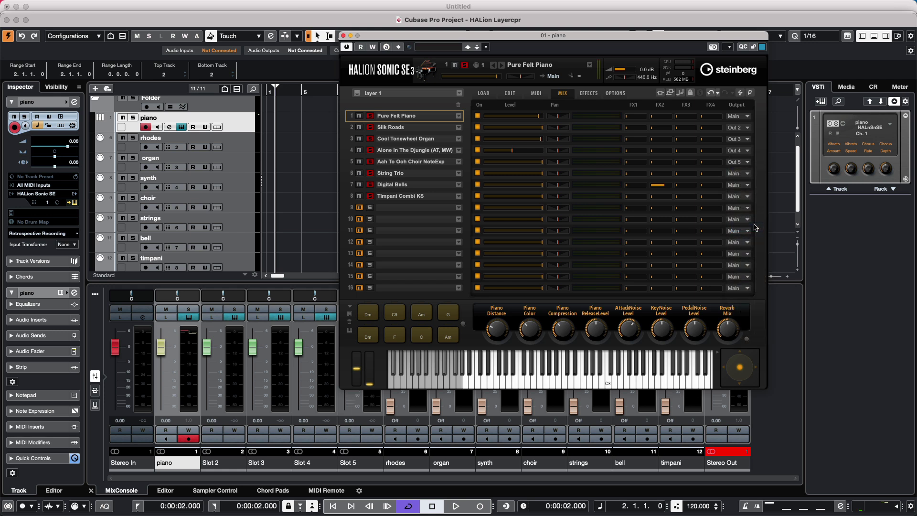
click(748, 185)
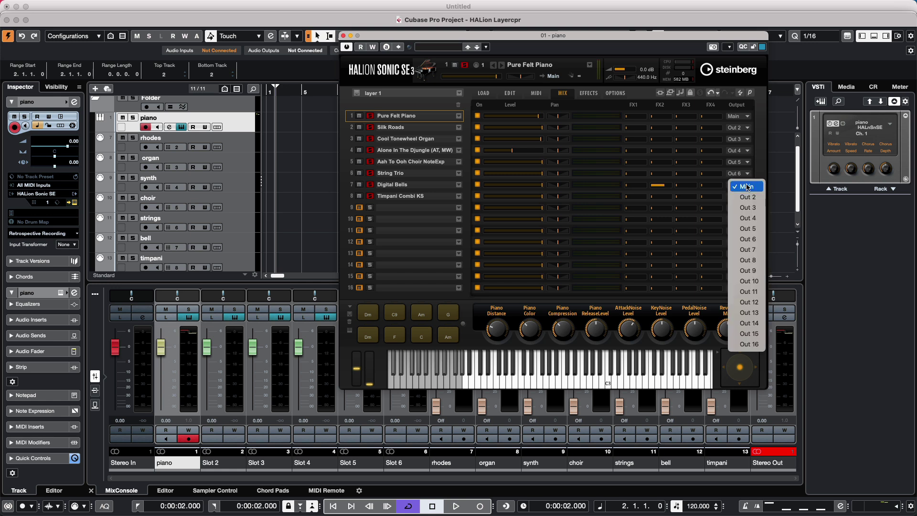
click(757, 250)
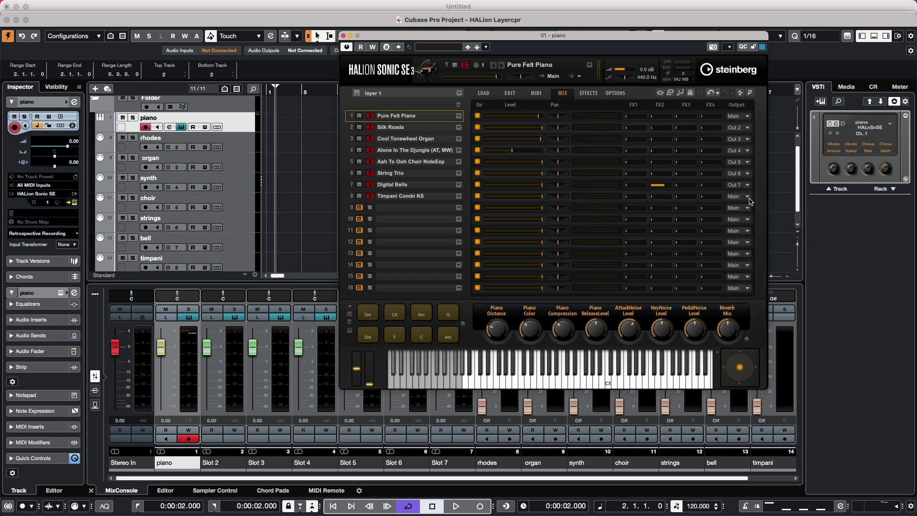
click(748, 196)
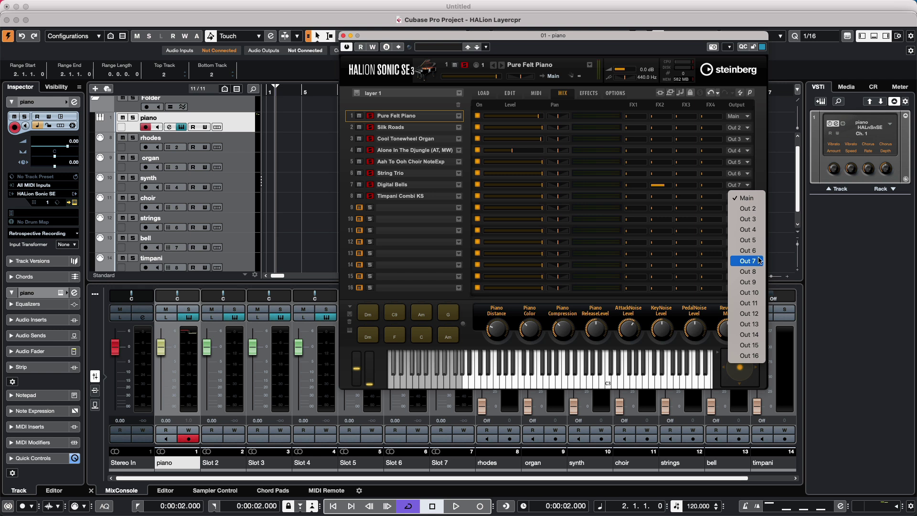
click(759, 272)
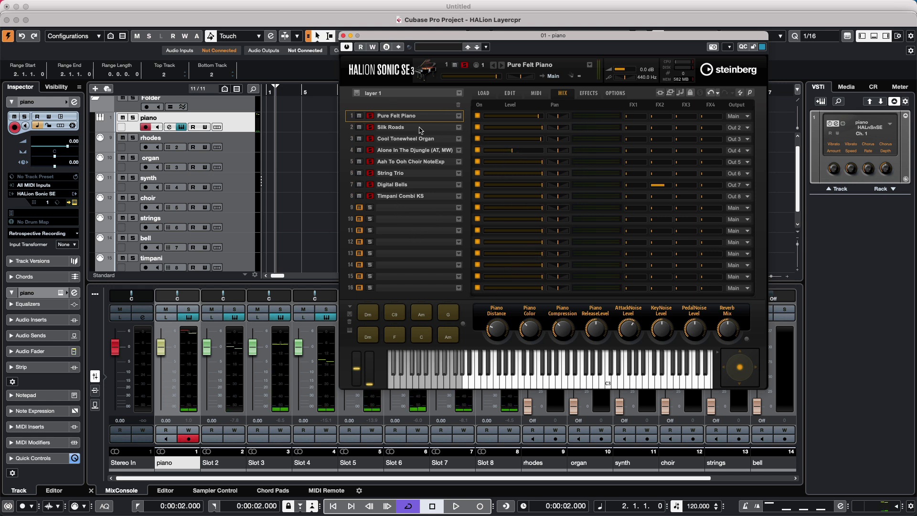
Save the HALion Sonic SE setup as a multi-program preset named 'layer 2'.
click(357, 93)
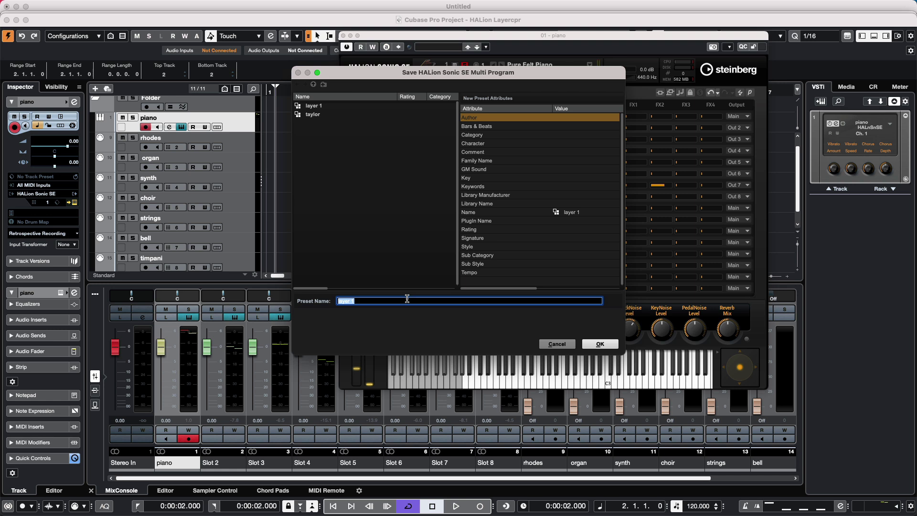
click(405, 301)
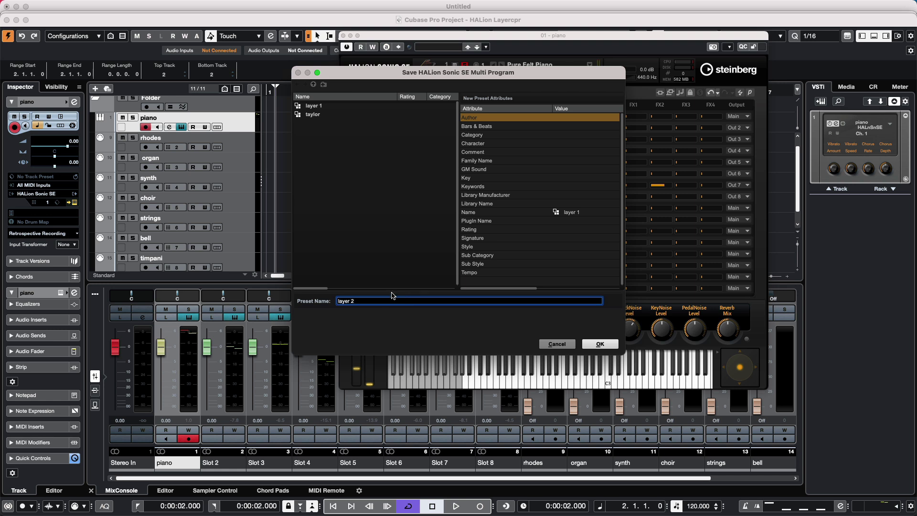
click(603, 344)
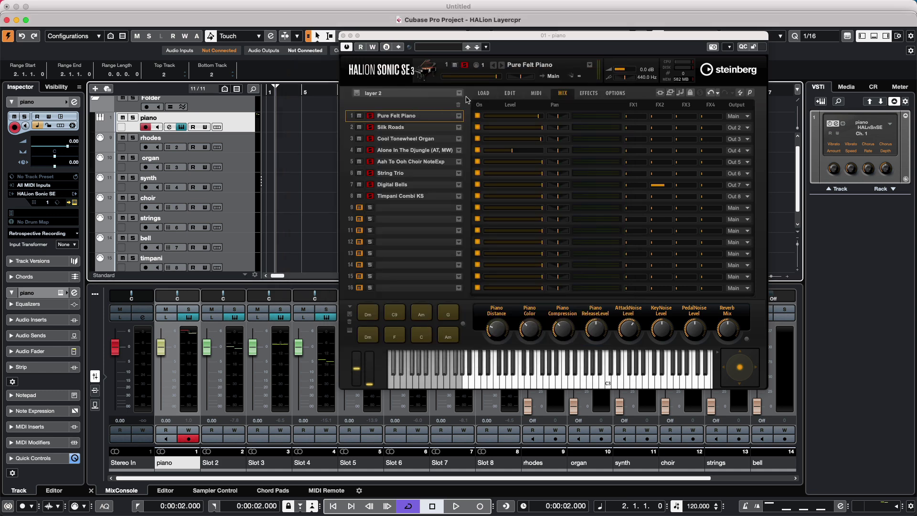
click(459, 93)
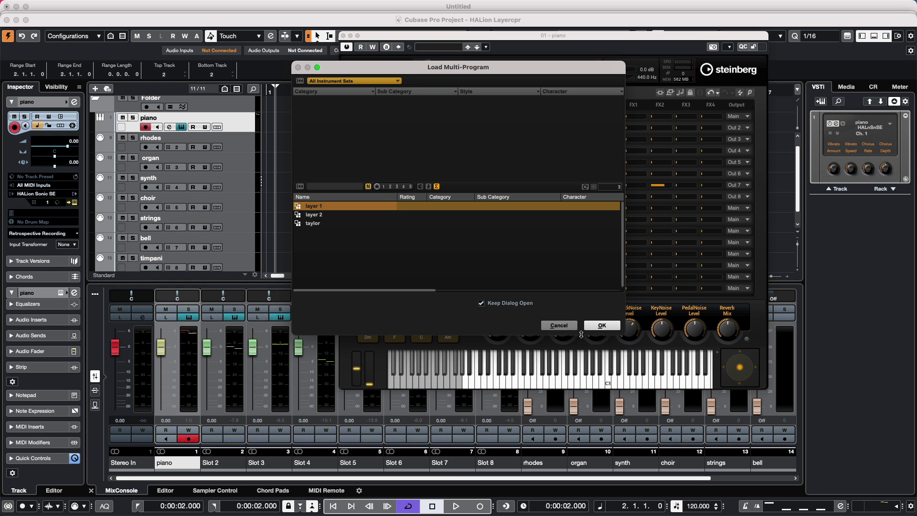
click(558, 326)
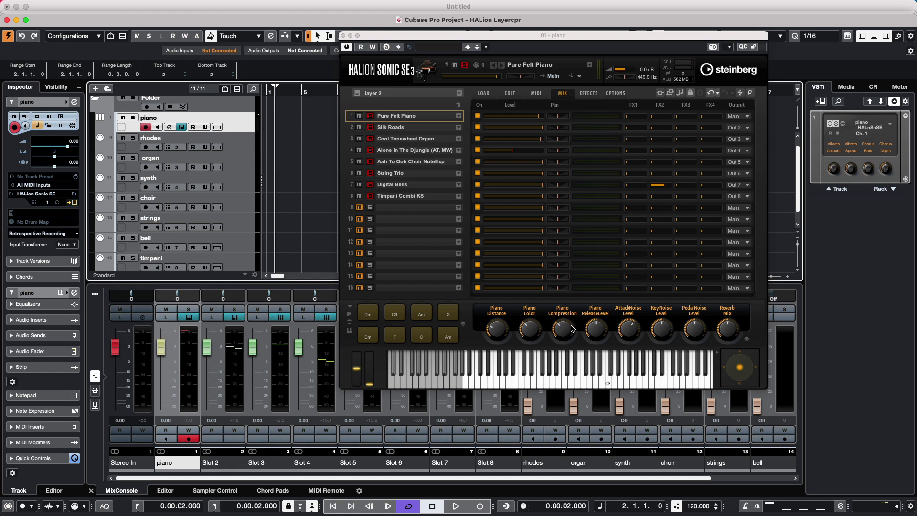
Check the MIX page and velocity ranges, then return to the MIDI page's KEY range view.
click(537, 94)
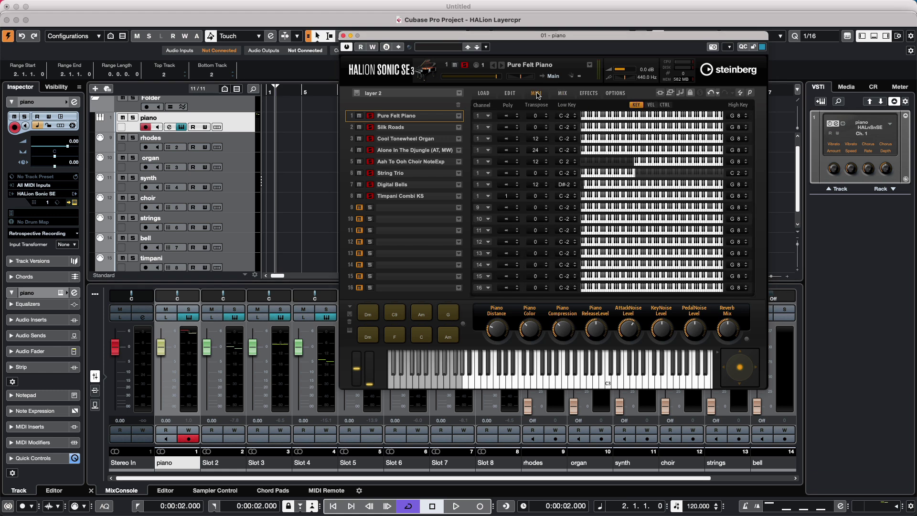
click(562, 94)
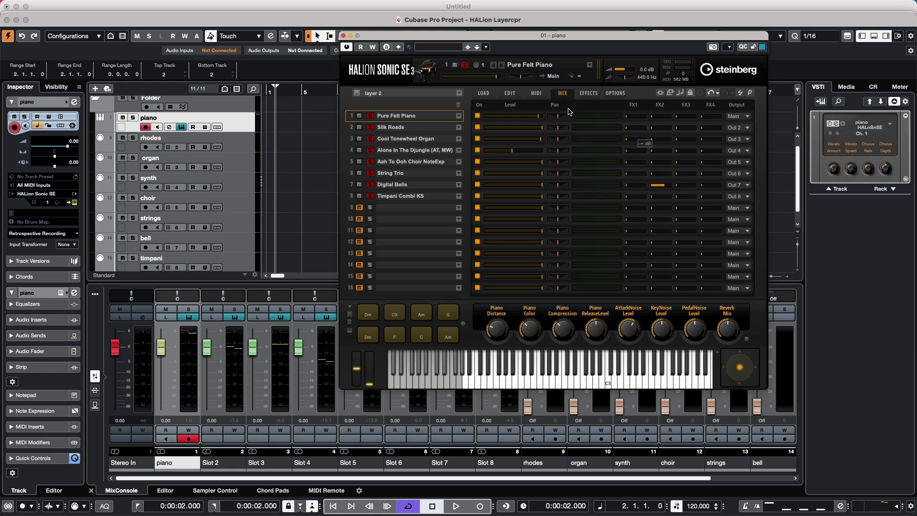
click(537, 94)
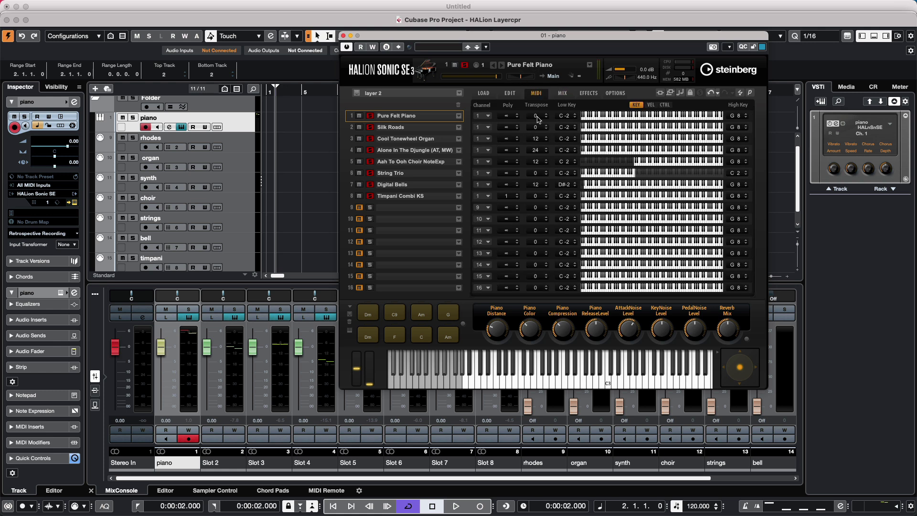
click(649, 106)
click(636, 104)
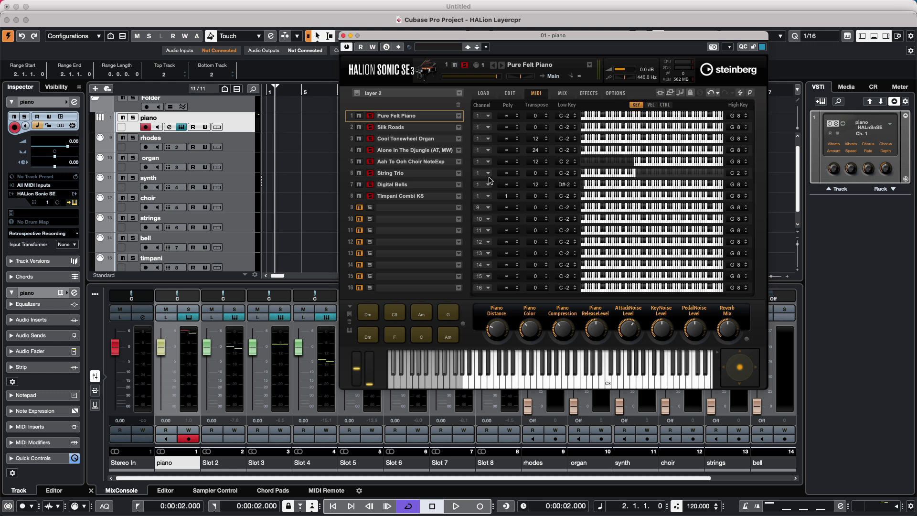